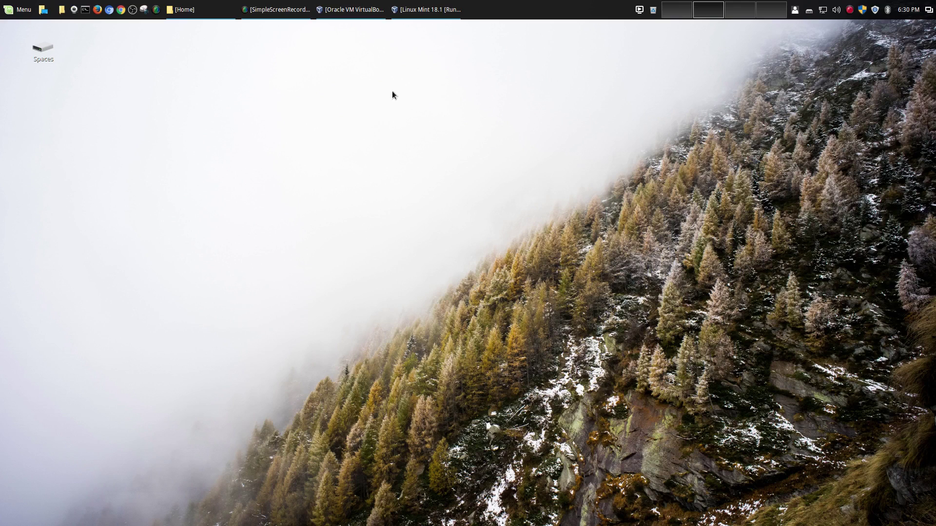
- Bring up the running Linux Mint 18.1 virtual machine and switch it to full-screen mode
{"action": "left_click", "coordinate": [430, 8]}
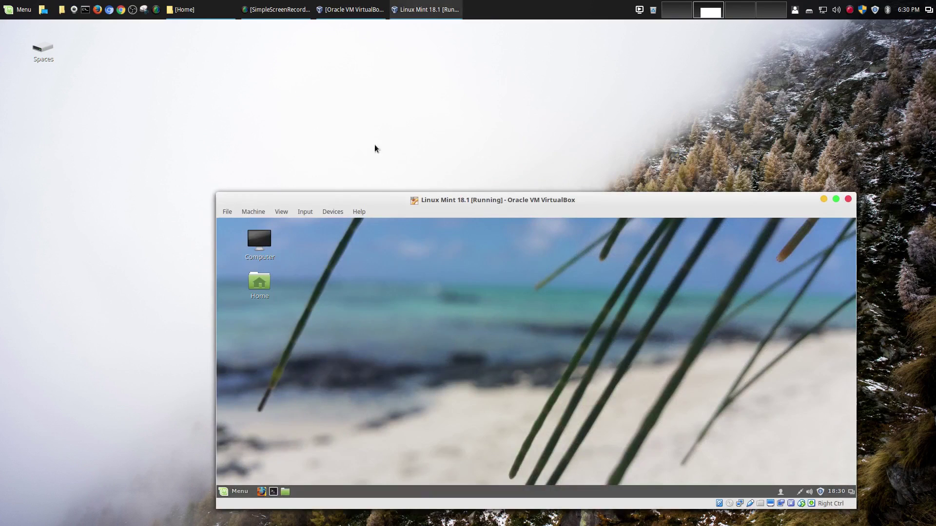
{"action": "left_click", "coordinate": [282, 213]}
{"action": "left_click", "coordinate": [294, 223]}
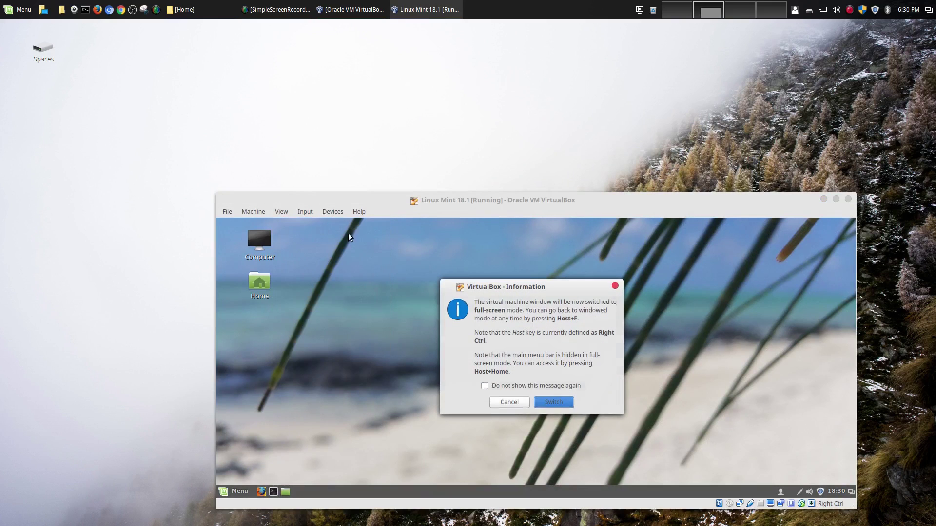
{"action": "left_click", "coordinate": [540, 401]}
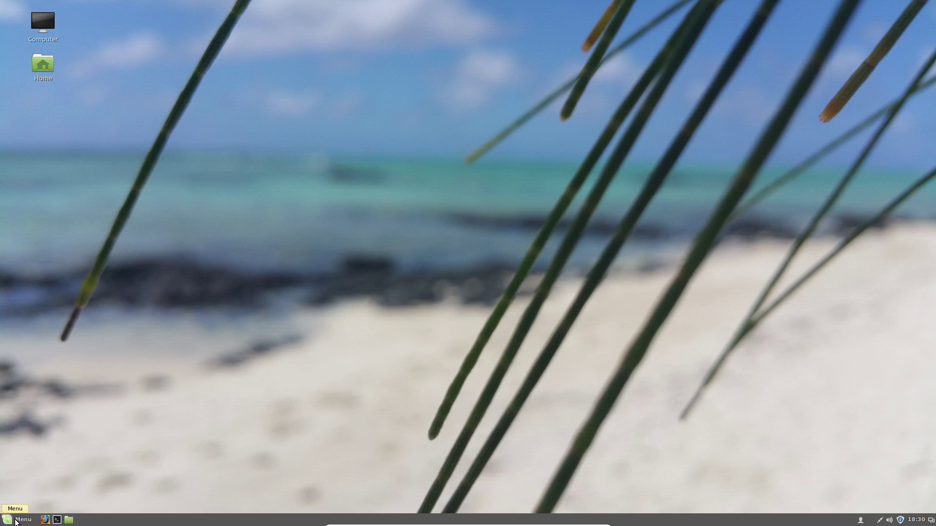
- Launch Software Manager from the Administration applications and authenticate with the administrator password
{"action": "left_click", "coordinate": [15, 520]}
{"action": "mouse_move", "coordinate": [80, 432]}
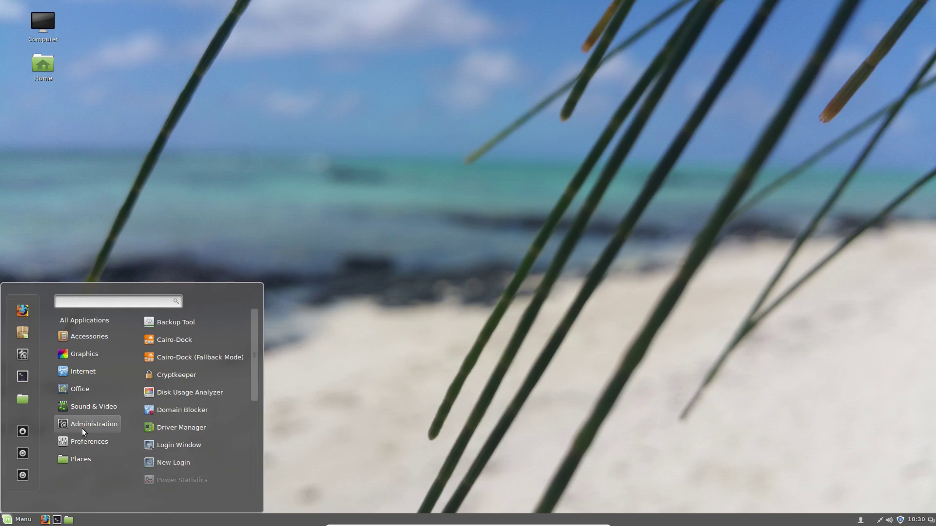
{"action": "scroll", "coordinate": [212, 425], "scroll_direction": "down", "scroll_amount": 4}
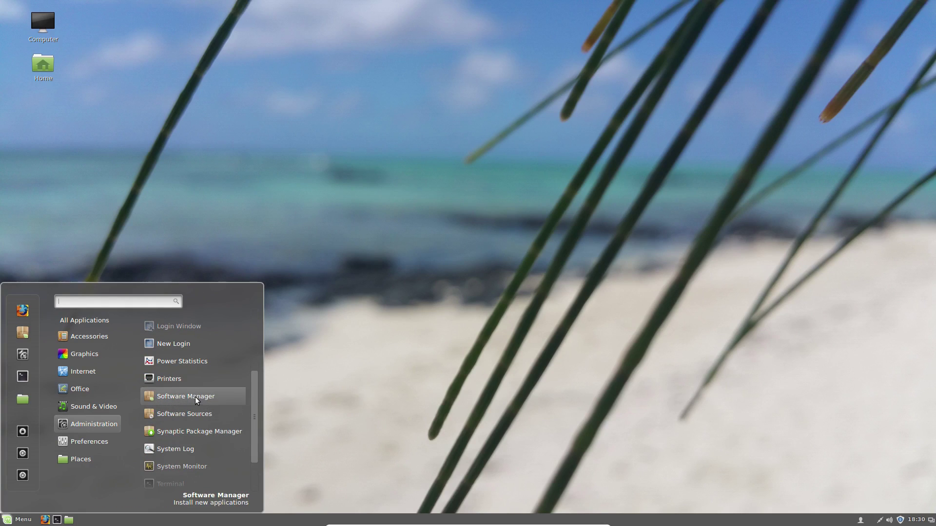
{"action": "left_click", "coordinate": [195, 397]}
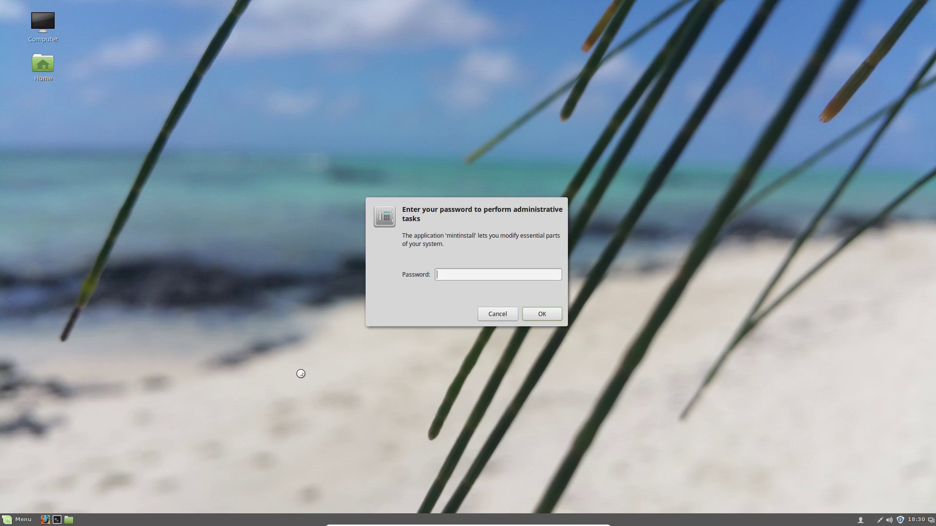
{"action": "type", "text": "****"}
{"action": "key", "text": "Return"}
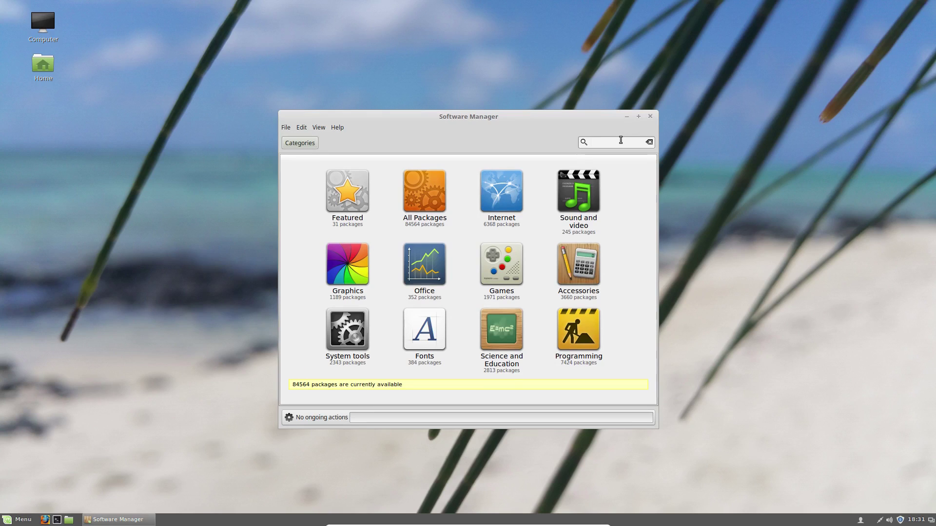
- Search Software Manager for "docky", select the Docky entry, and return to the category overview
{"action": "type", "text": "docky"}
{"action": "key", "text": "Return"}
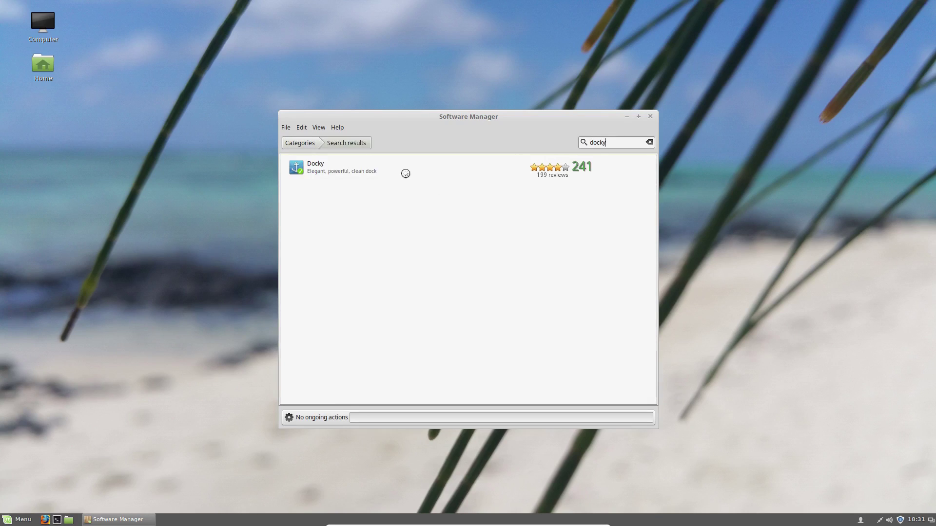
{"action": "left_click", "coordinate": [406, 174]}
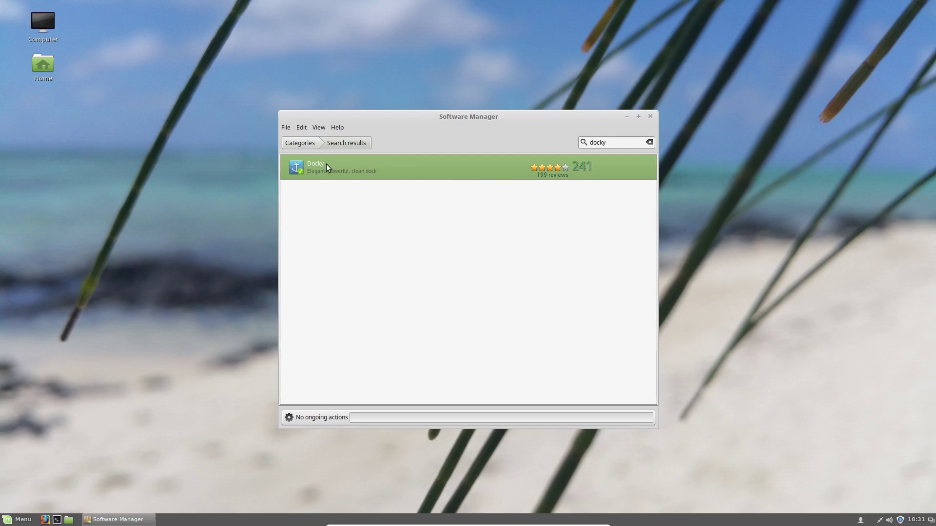
{"action": "left_click", "coordinate": [309, 143]}
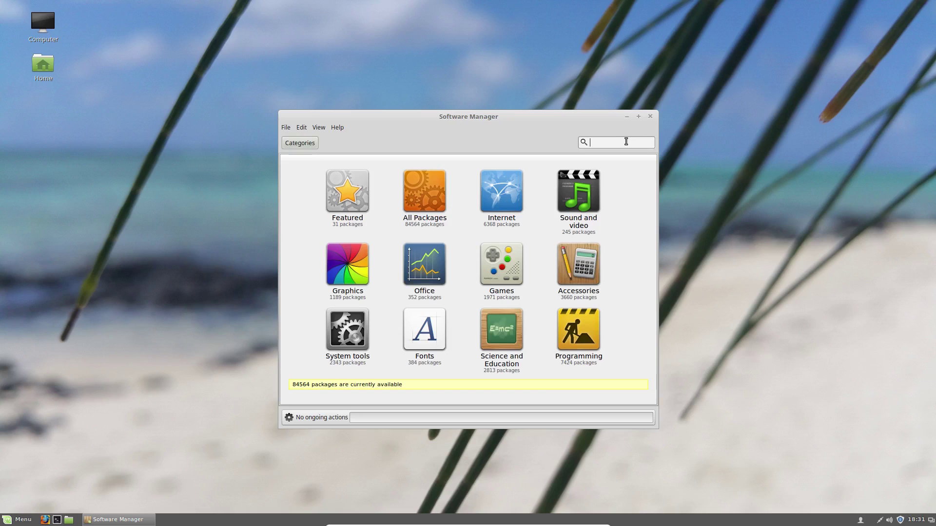
- Search Software Manager for "cairo", return to the category overview, and minimize the window
{"action": "type", "text": "cairo"}
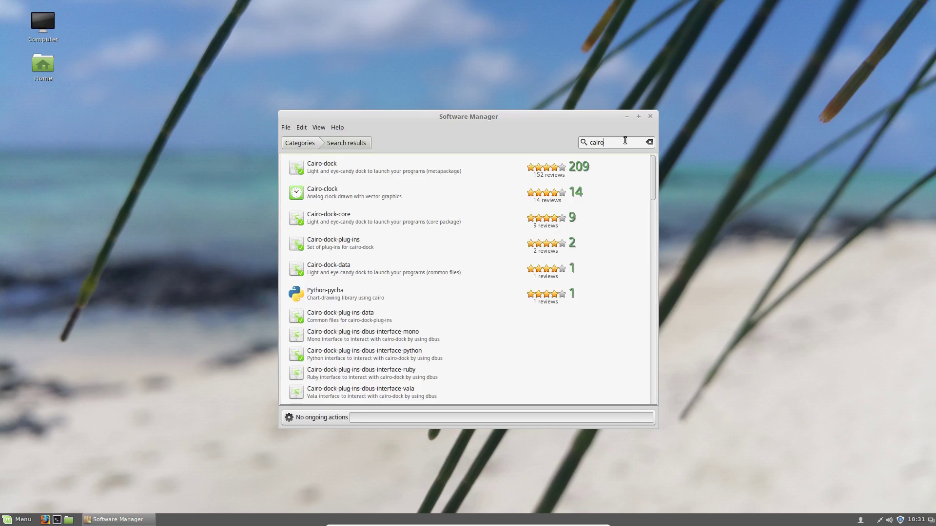
{"action": "left_click", "coordinate": [293, 144]}
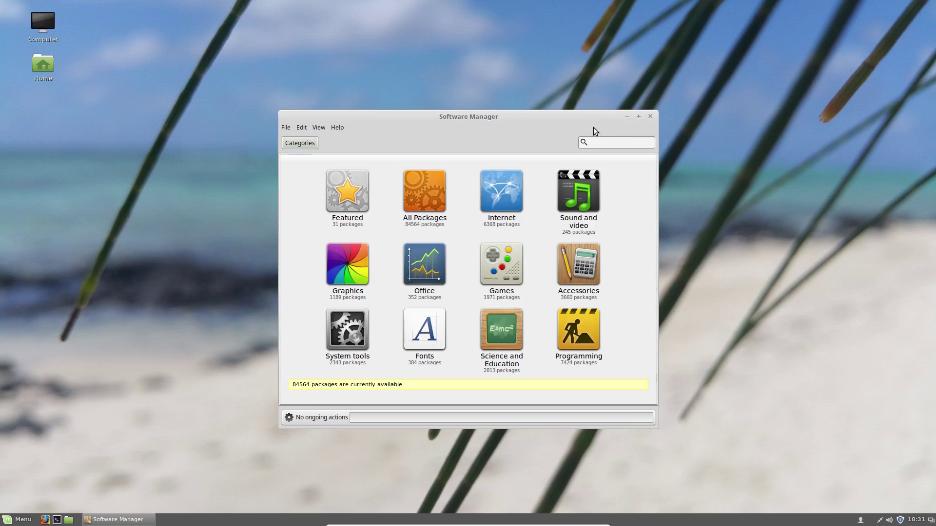
{"action": "left_click", "coordinate": [626, 117]}
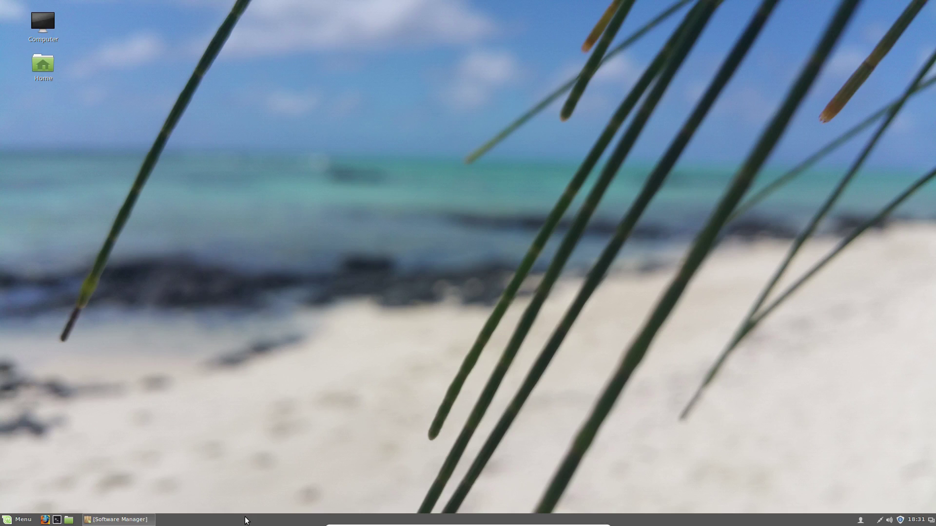
- Move the desktop panel from the bottom edge of the desktop to its left edge
{"action": "right_click", "coordinate": [246, 521]}
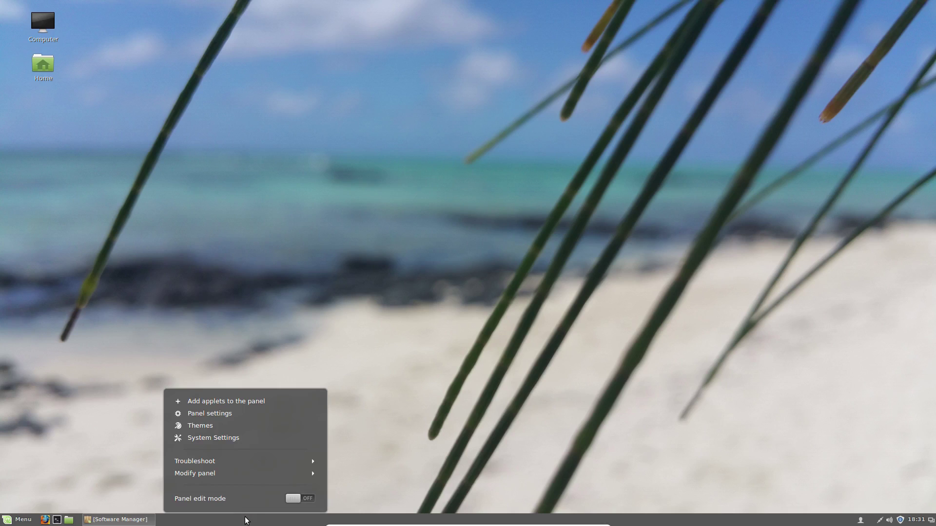
{"action": "left_click", "coordinate": [225, 473]}
{"action": "left_click", "coordinate": [220, 435]}
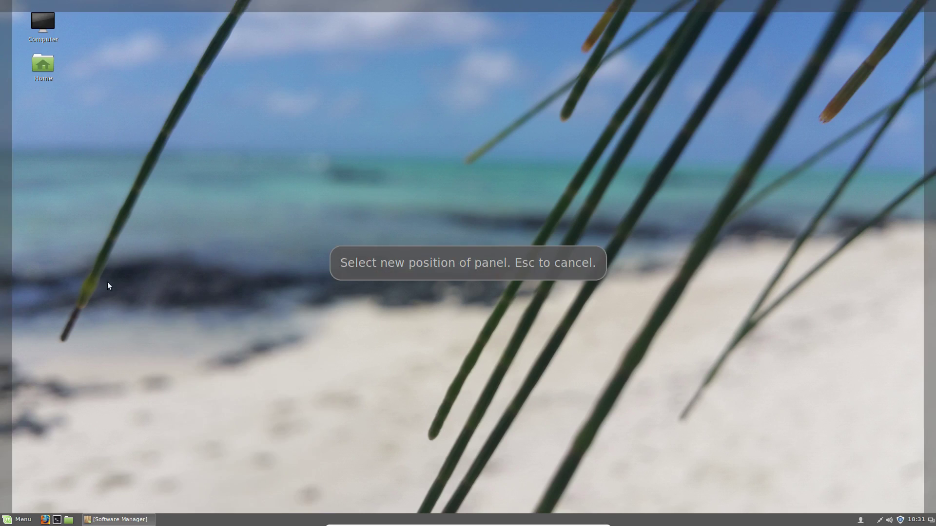
{"action": "left_click", "coordinate": [3, 181]}
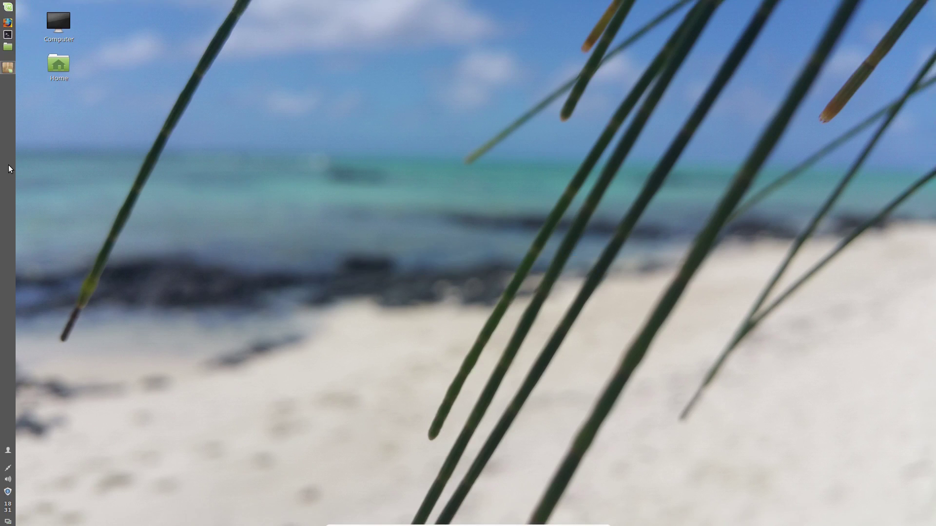
- Set the desktop panel's auto-hide option to "Auto hide panel" and close the panel settings
{"action": "right_click", "coordinate": [8, 168]}
{"action": "left_click", "coordinate": [43, 193]}
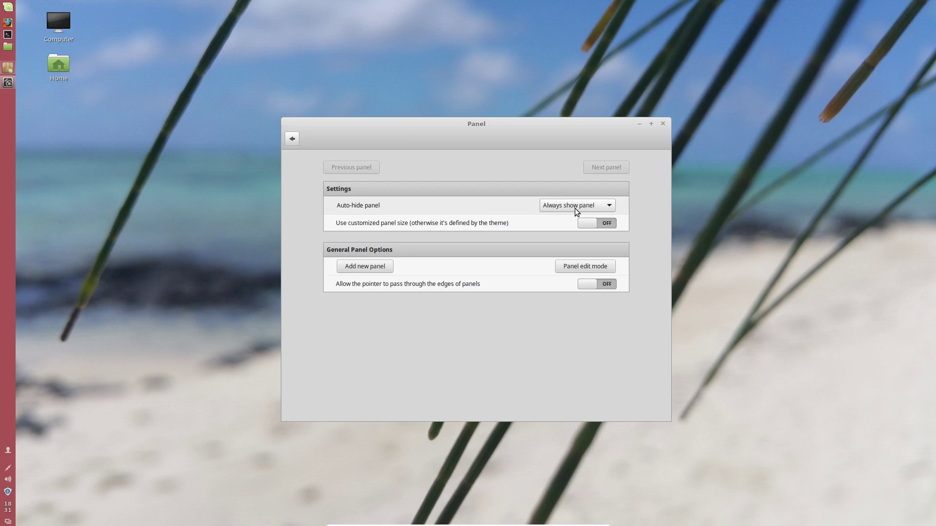
{"action": "left_click", "coordinate": [576, 210]}
{"action": "left_click", "coordinate": [573, 195]}
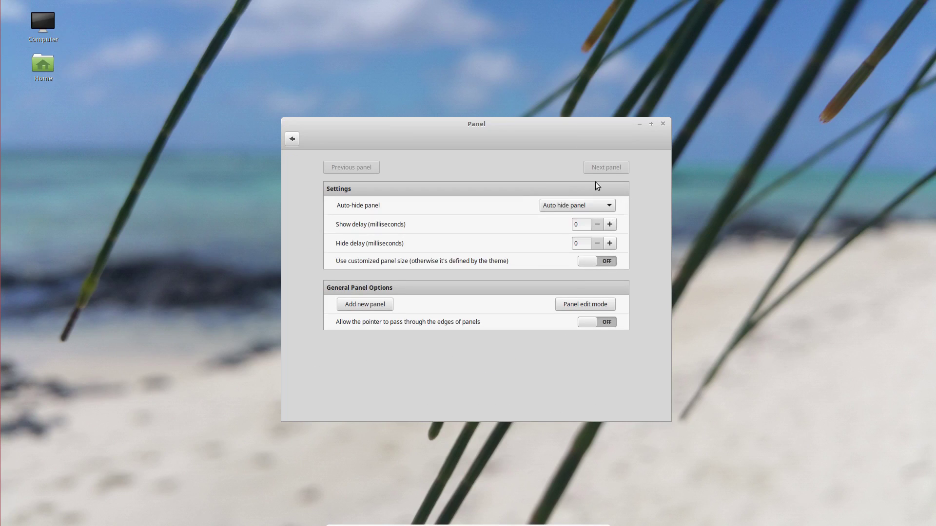
{"action": "left_click", "coordinate": [662, 124]}
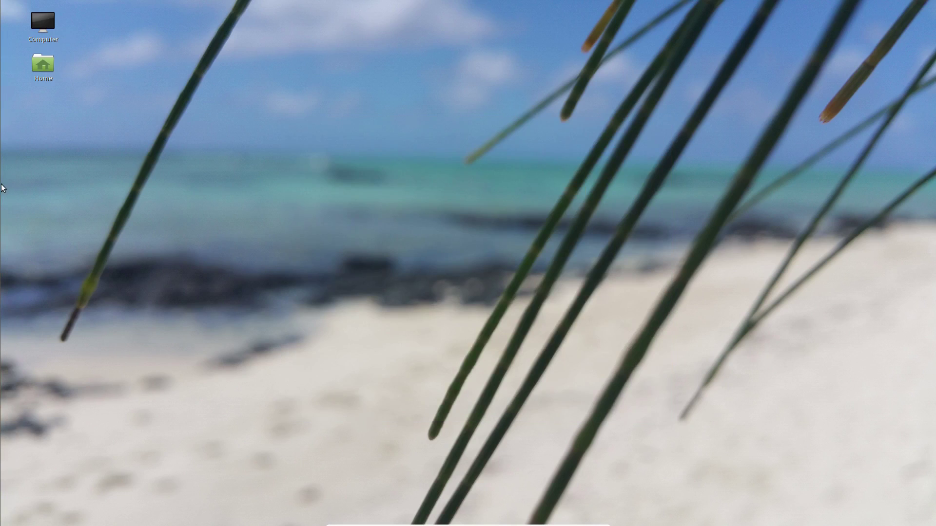
- Reveal the hidden panel and launch Docky from the Accessories applications
{"action": "mouse_move", "coordinate": [1, 193]}
{"action": "mouse_move", "coordinate": [1, 176]}
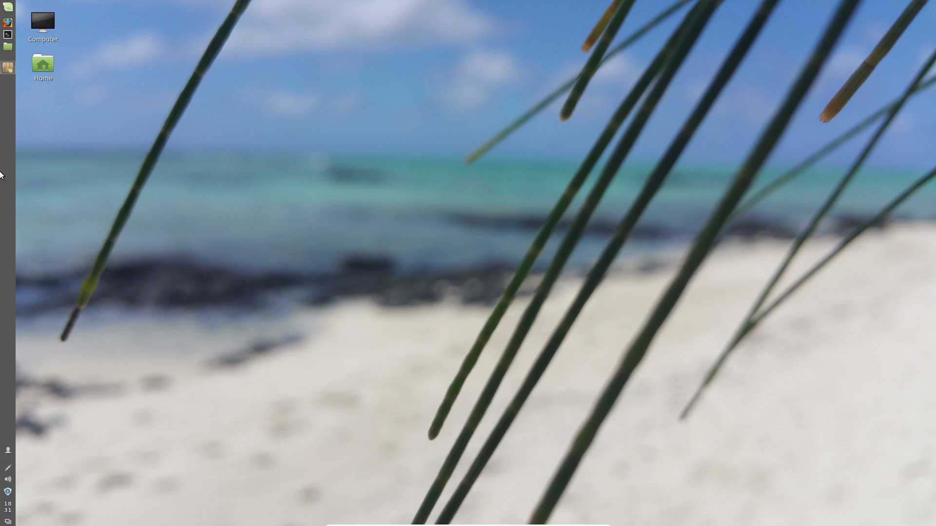
{"action": "left_click", "coordinate": [8, 7]}
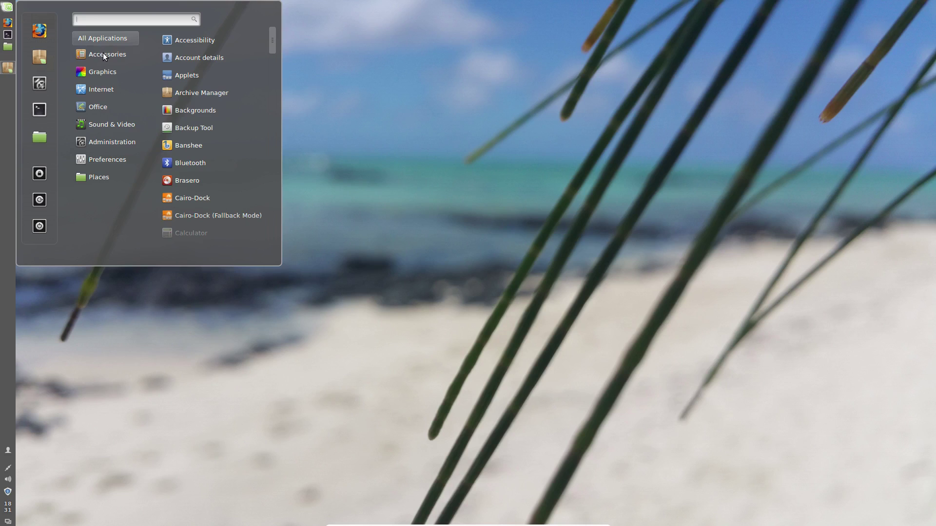
{"action": "mouse_move", "coordinate": [103, 53]}
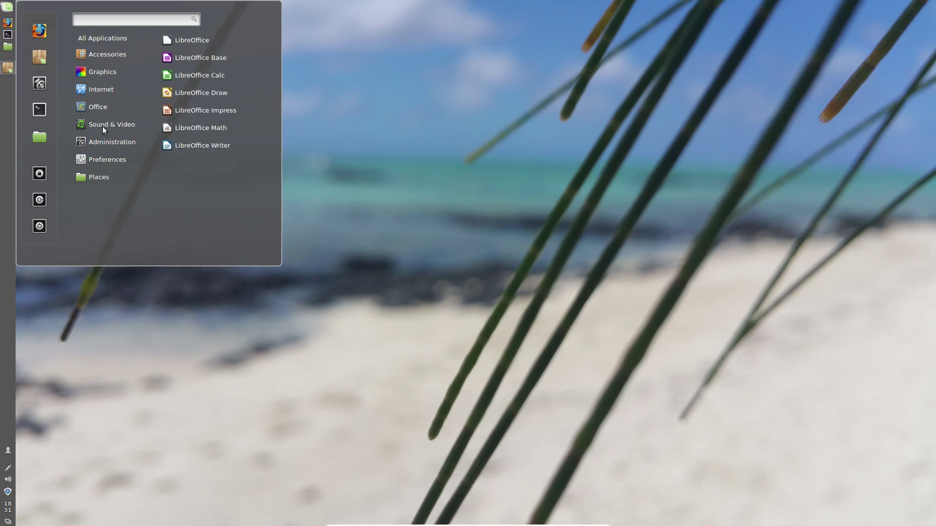
{"action": "mouse_move", "coordinate": [101, 135]}
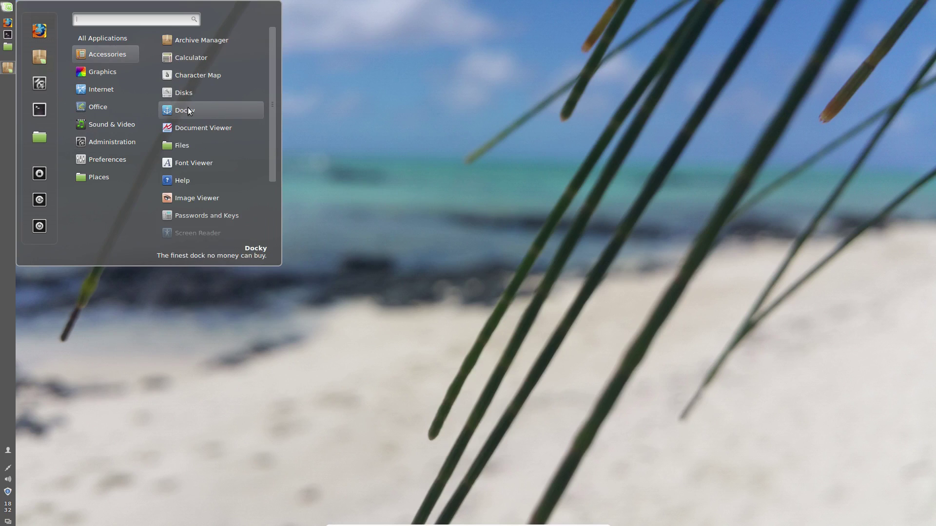
{"action": "left_click", "coordinate": [376, 156]}
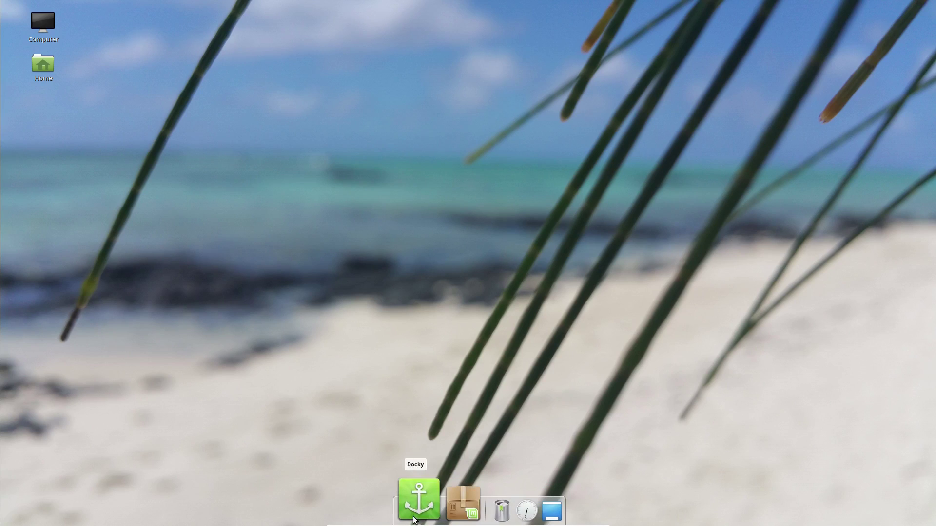
- Open Docky's settings from the dock
{"action": "mouse_move", "coordinate": [2, 19]}
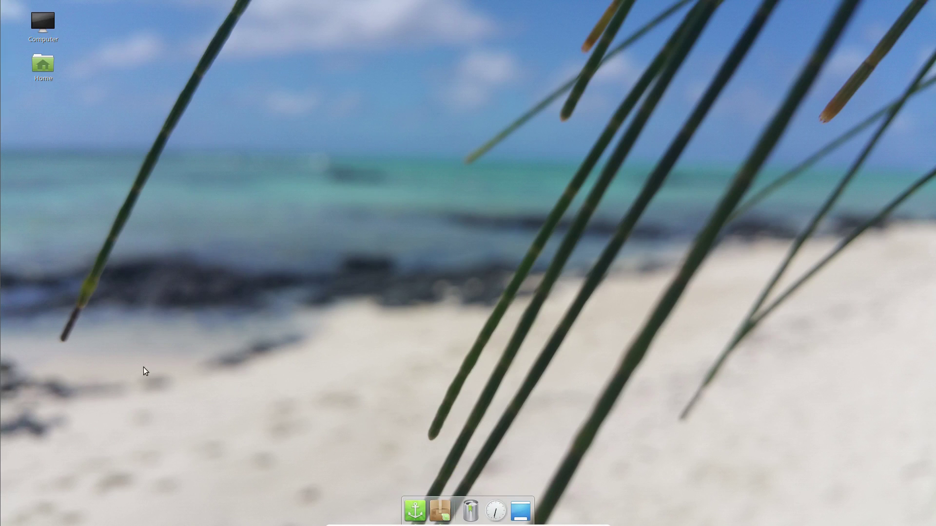
{"action": "left_click", "coordinate": [415, 511]}
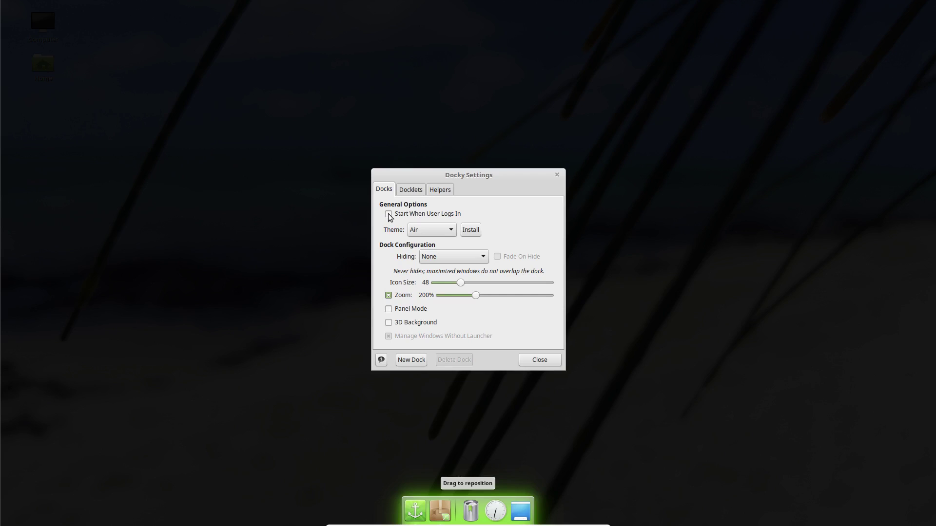
- Preview the Classic, Glass, HUD and Smoke dock themes, and set the theme back to Air
{"action": "left_click", "coordinate": [436, 230]}
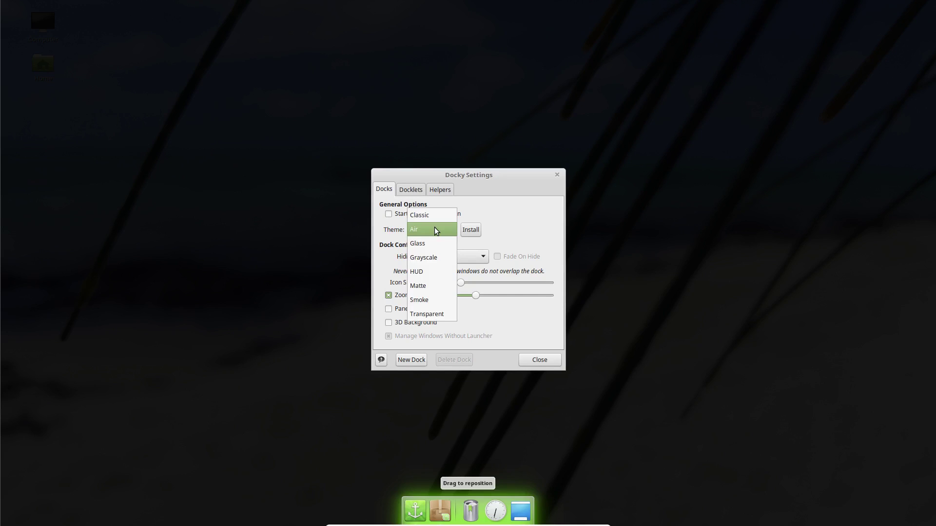
{"action": "left_click", "coordinate": [437, 216]}
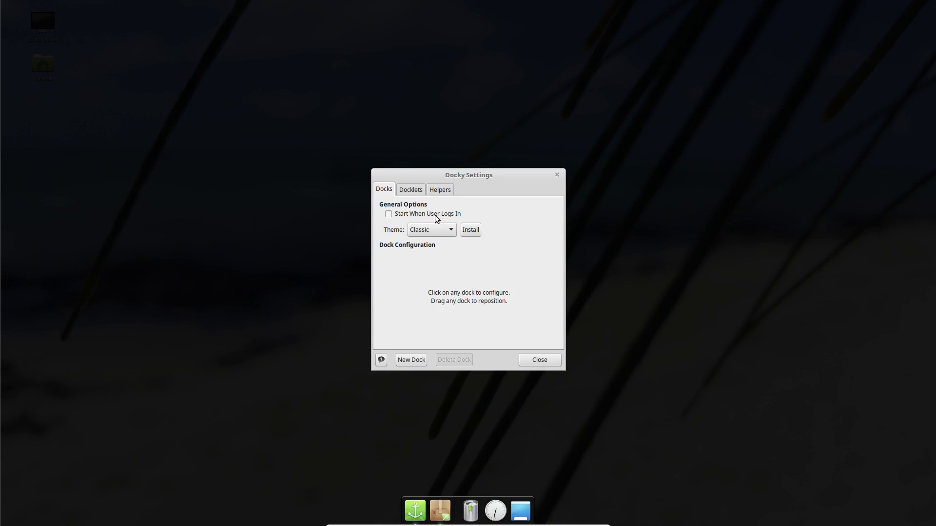
{"action": "left_click", "coordinate": [437, 231]}
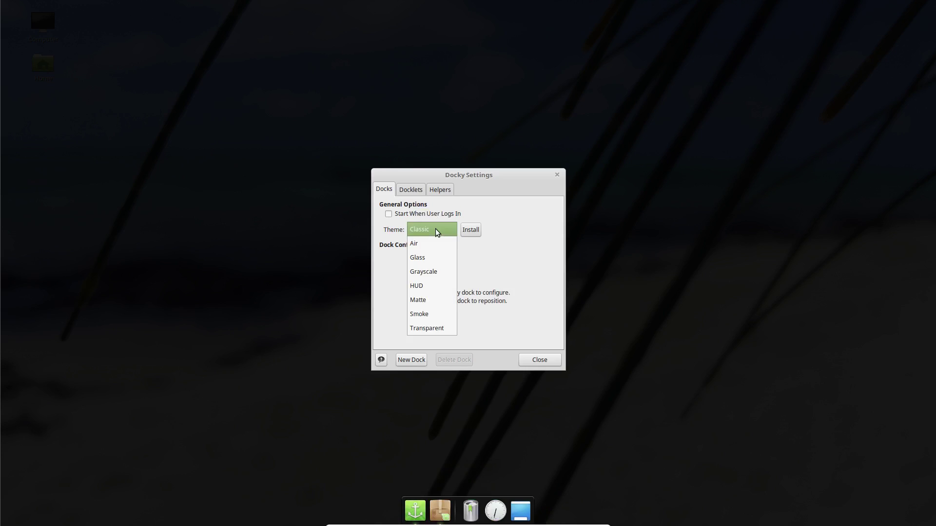
{"action": "left_click", "coordinate": [430, 258]}
{"action": "left_click", "coordinate": [428, 229]}
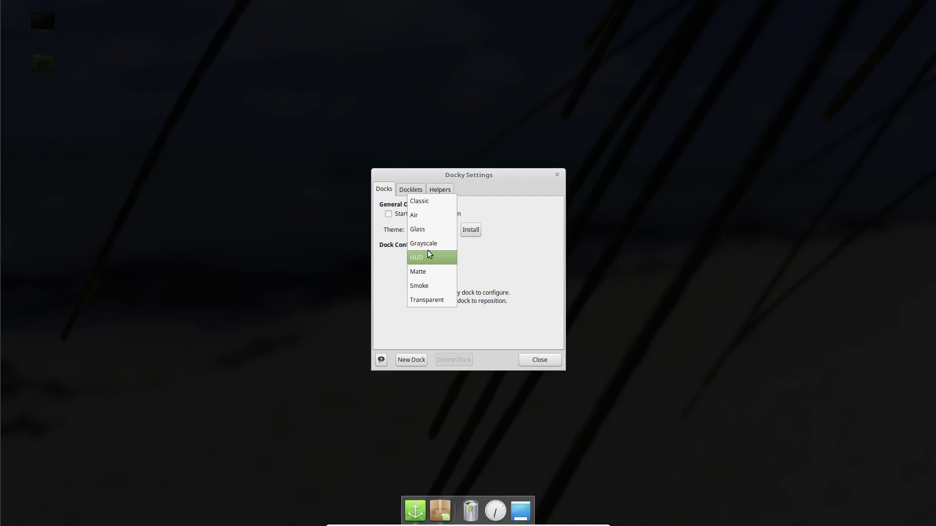
{"action": "left_click", "coordinate": [427, 254]}
{"action": "left_click", "coordinate": [431, 229]}
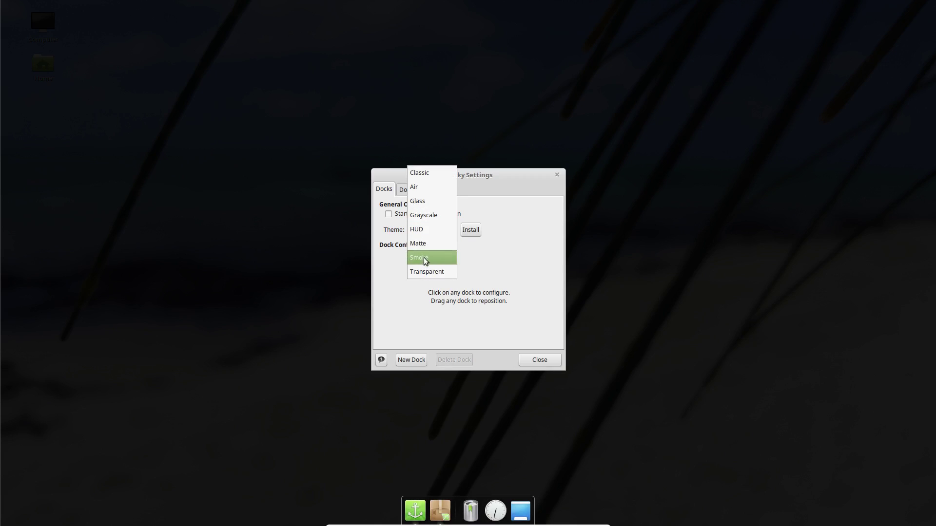
{"action": "left_click", "coordinate": [423, 260]}
{"action": "left_click", "coordinate": [426, 231]}
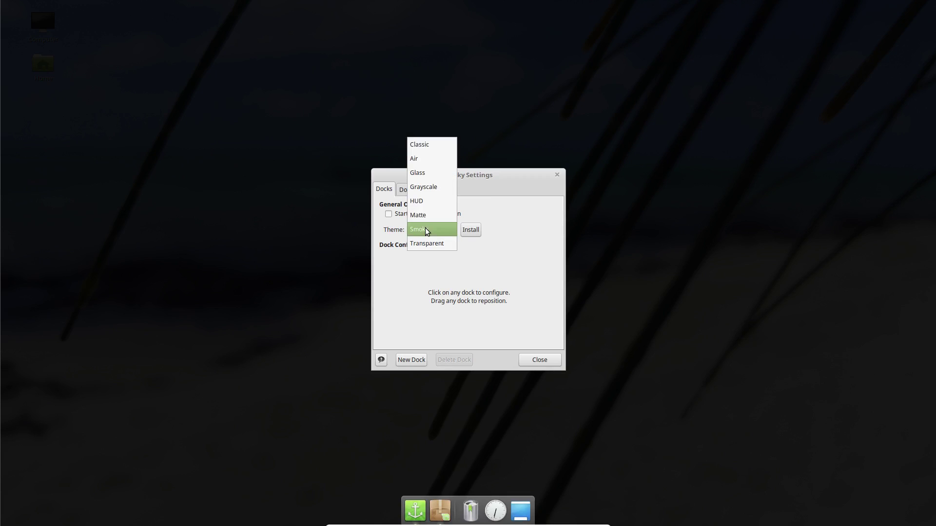
{"action": "left_click", "coordinate": [428, 161]}
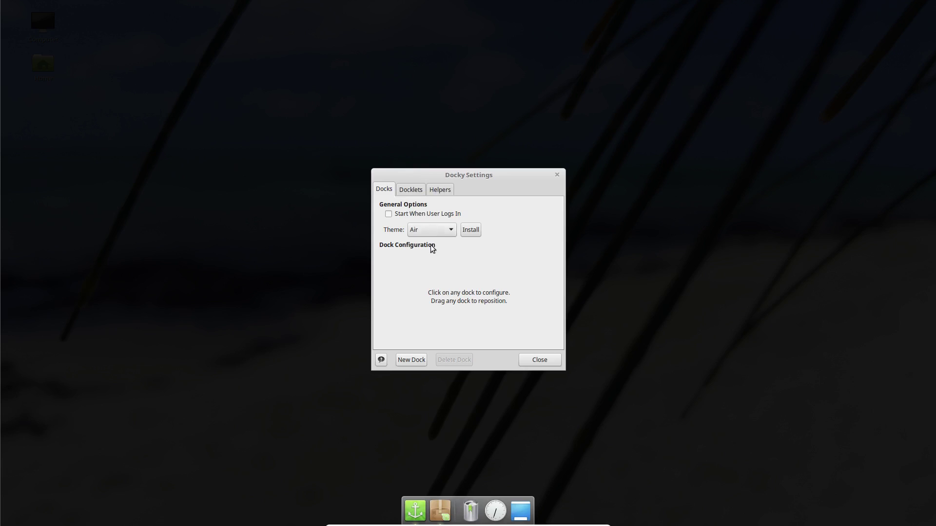
- Select the bottom dock for configuration and look through its list of docklets
{"action": "left_click", "coordinate": [411, 190]}
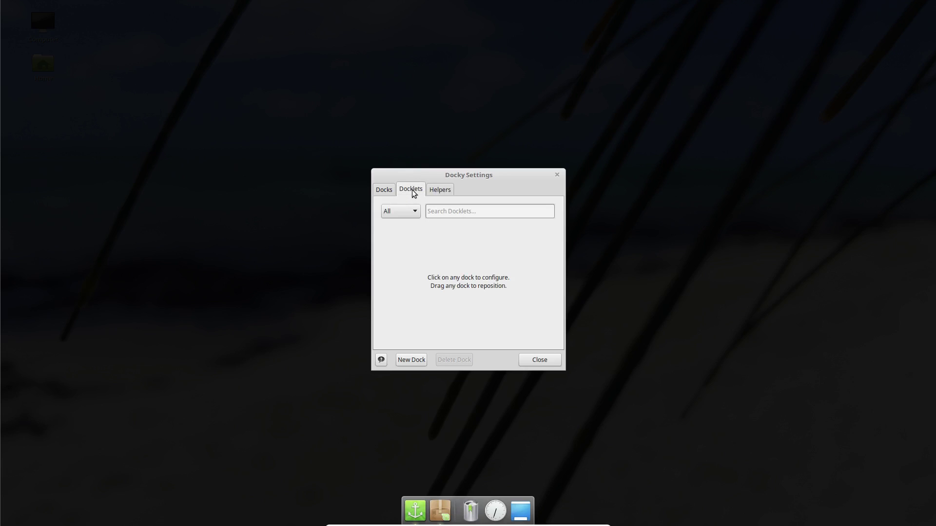
{"action": "left_click", "coordinate": [459, 508]}
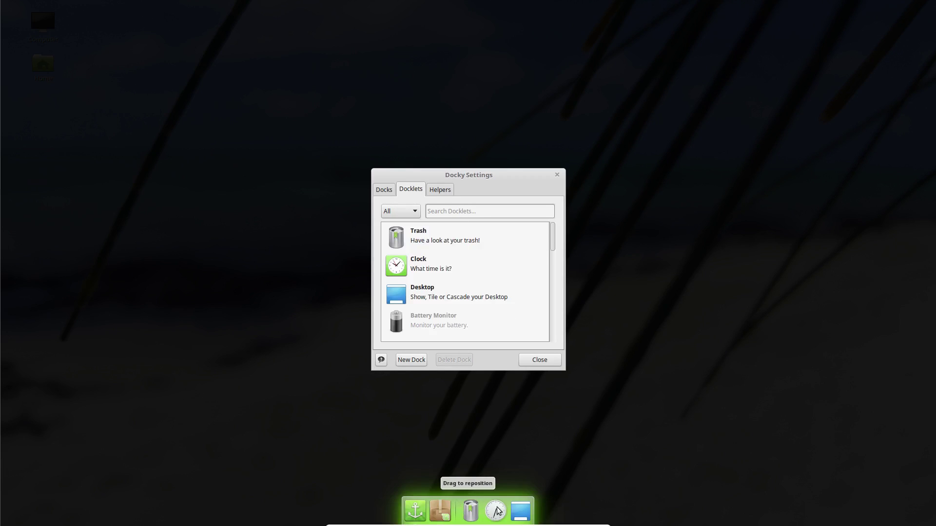
{"action": "scroll", "coordinate": [454, 322], "scroll_direction": "down", "scroll_amount": 3}
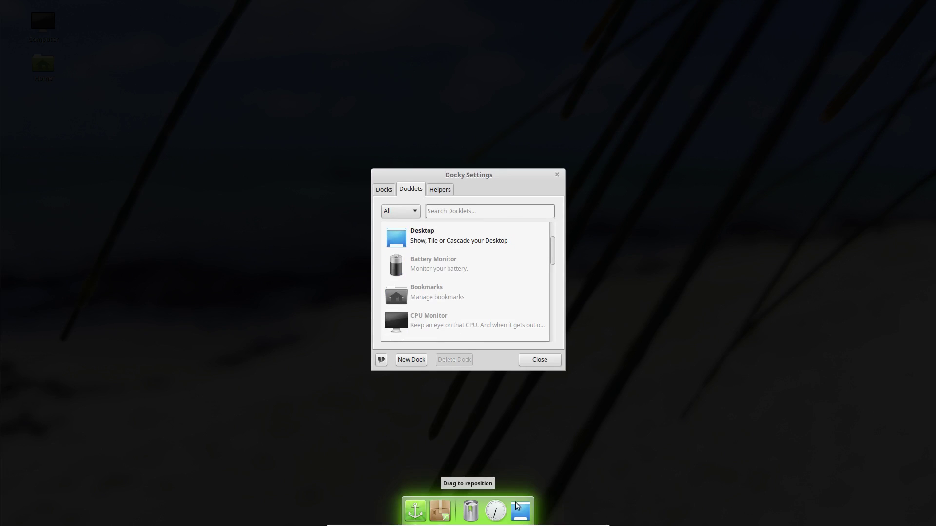
{"action": "scroll", "coordinate": [412, 251], "scroll_direction": "down", "scroll_amount": 2}
{"action": "scroll", "coordinate": [412, 276], "scroll_direction": "up", "scroll_amount": 5}
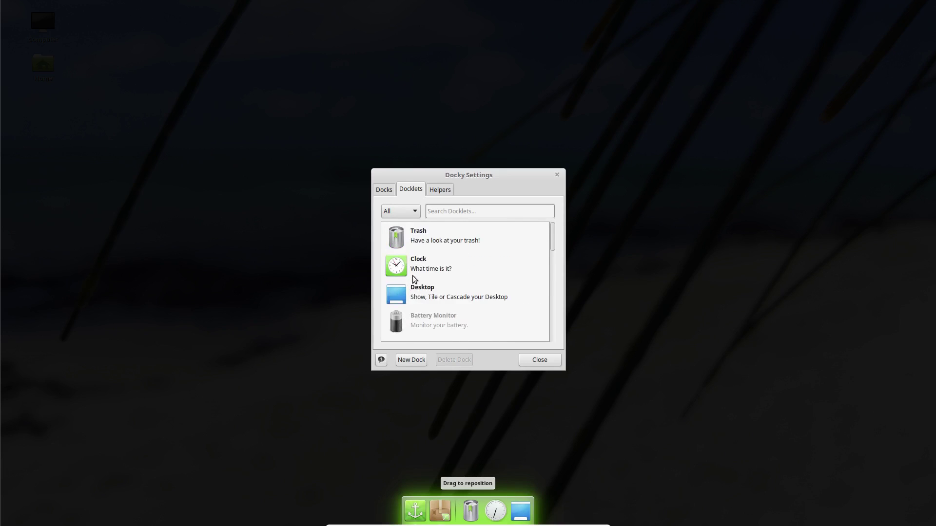
{"action": "scroll", "coordinate": [413, 272], "scroll_direction": "down", "scroll_amount": 2}
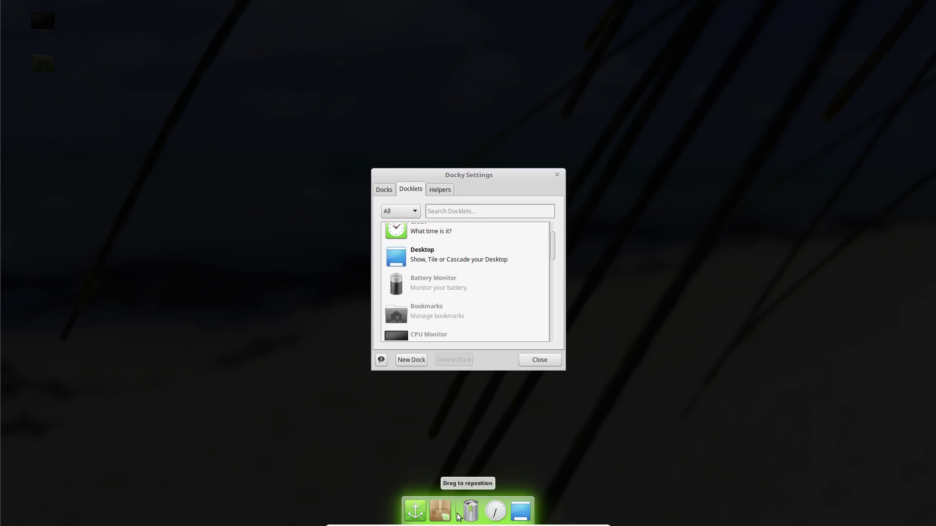
{"action": "scroll", "coordinate": [486, 312], "scroll_direction": "up", "scroll_amount": 2}
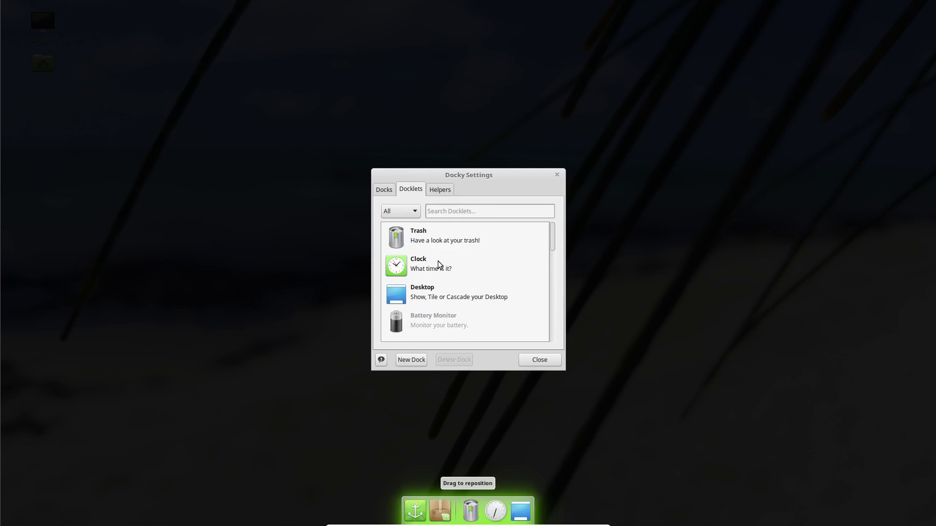
{"action": "scroll", "coordinate": [446, 275], "scroll_direction": "down", "scroll_amount": 2}
{"action": "scroll", "coordinate": [462, 297], "scroll_direction": "down", "scroll_amount": 1}
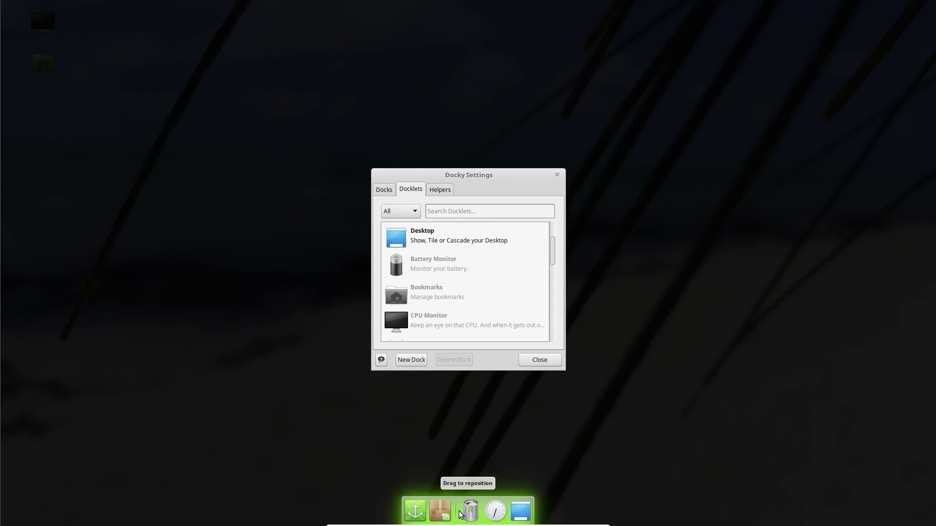
{"action": "scroll", "coordinate": [414, 311], "scroll_direction": "down", "scroll_amount": 3}
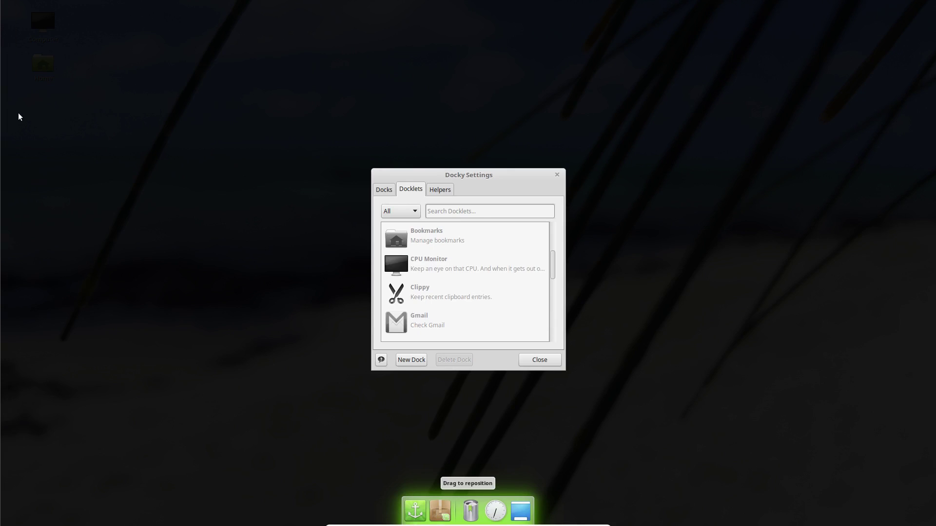
- Add the Weather docklet to the bottom dock
{"action": "mouse_move", "coordinate": [2, 100]}
{"action": "scroll", "coordinate": [480, 269], "scroll_direction": "down", "scroll_amount": 8}
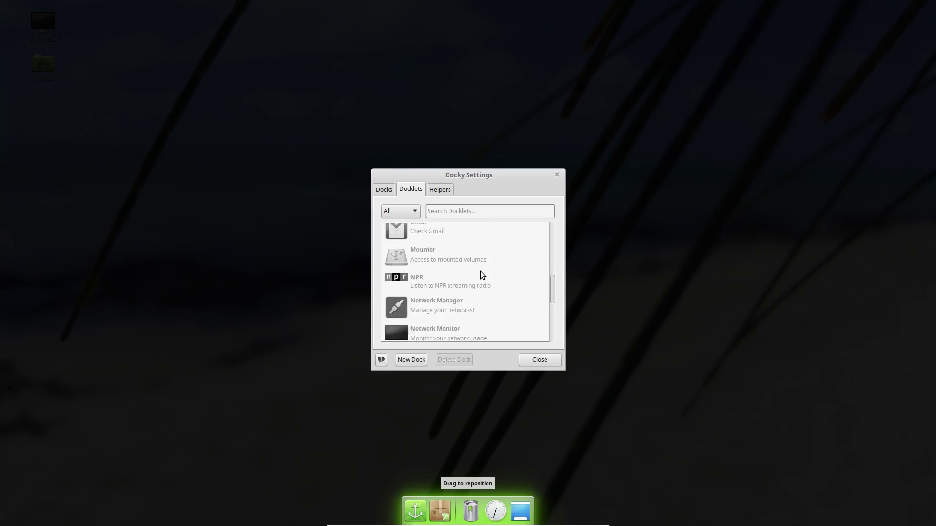
{"action": "scroll", "coordinate": [480, 276], "scroll_direction": "down", "scroll_amount": 3}
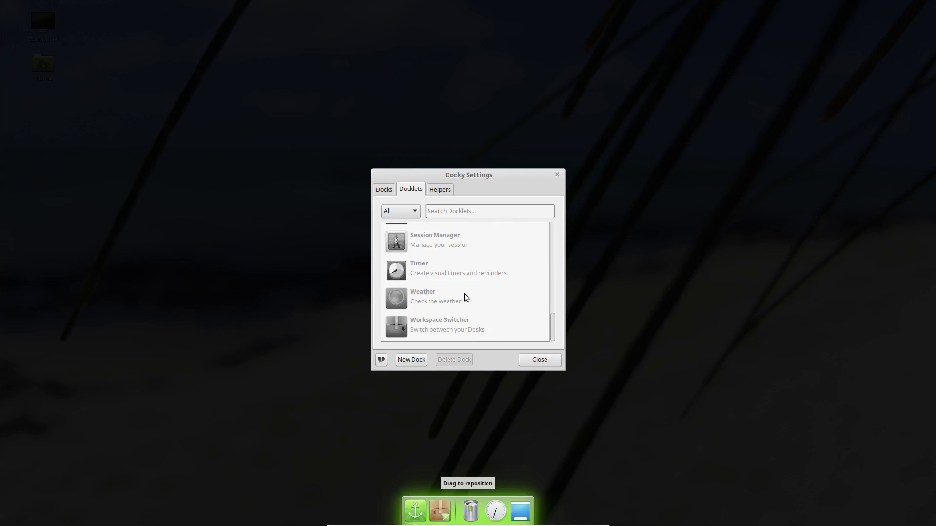
{"action": "left_click", "coordinate": [438, 295]}
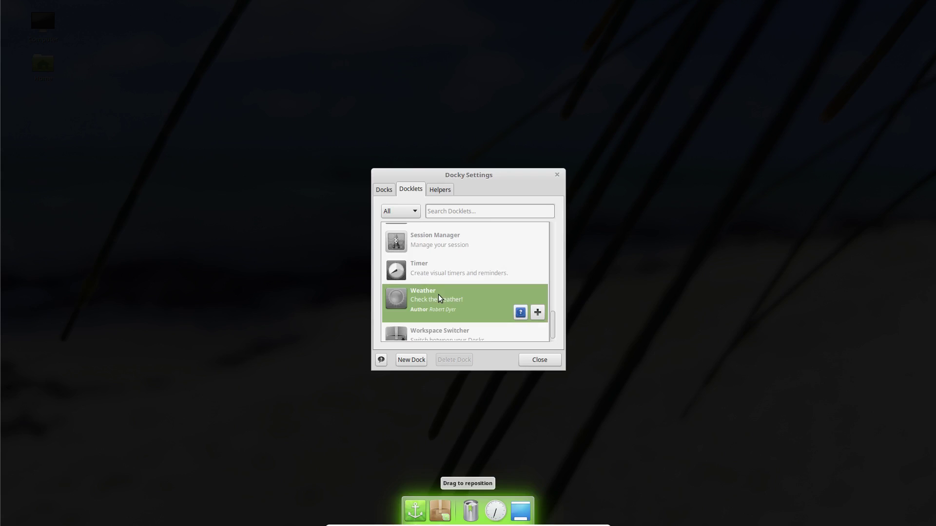
{"action": "left_click", "coordinate": [536, 313]}
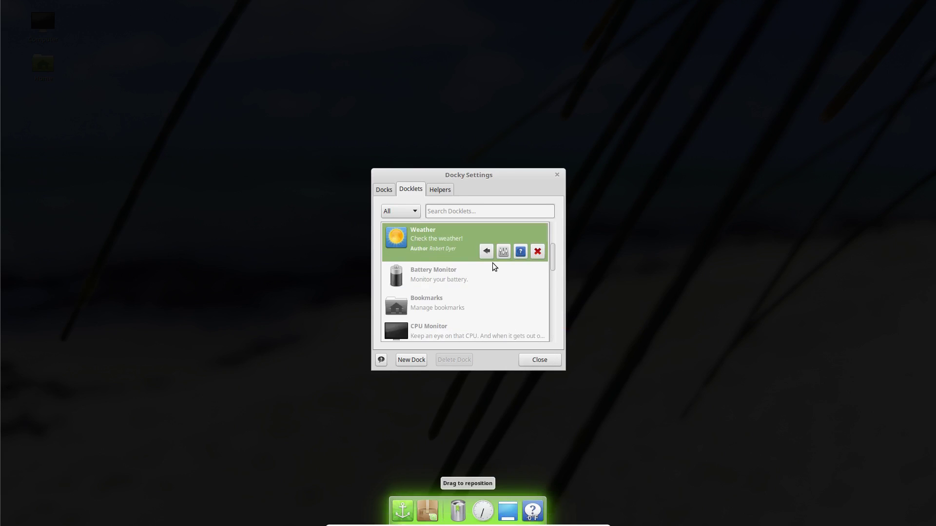
- Add the Workspace Switcher docklet to the bottom dock
{"action": "scroll", "coordinate": [490, 268], "scroll_direction": "down", "scroll_amount": 5}
{"action": "scroll", "coordinate": [491, 274], "scroll_direction": "down", "scroll_amount": 2}
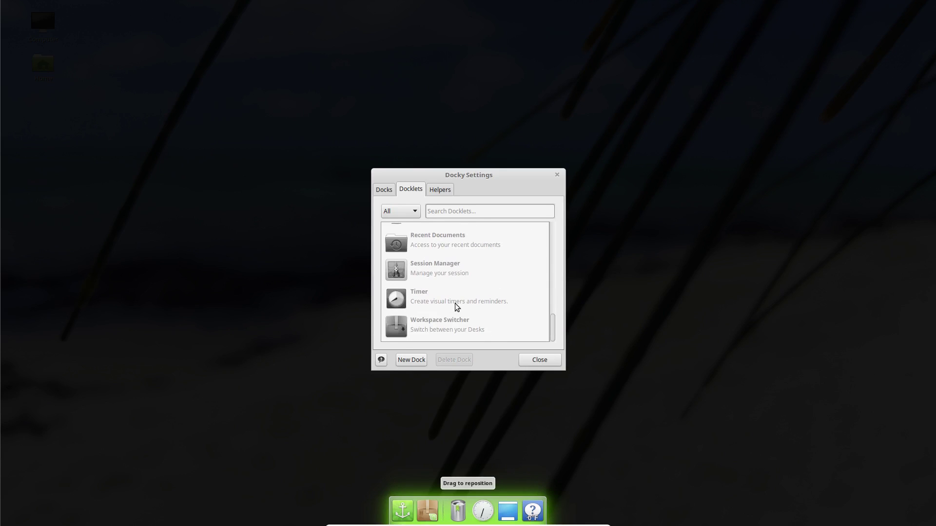
{"action": "left_click", "coordinate": [452, 320]}
{"action": "left_click", "coordinate": [536, 330]}
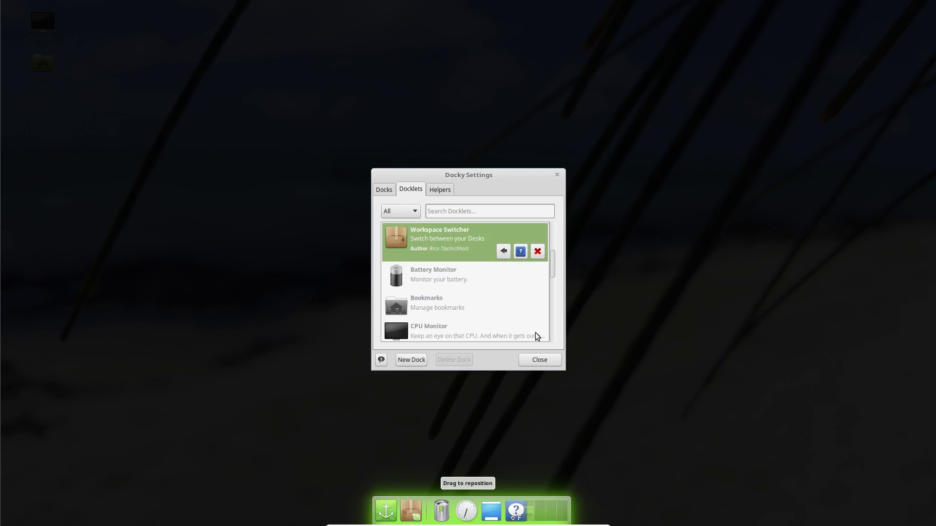
- Review the docklet filter choices, the rest of the docklet list and the Helpers page
{"action": "scroll", "coordinate": [520, 288], "scroll_direction": "up", "scroll_amount": 4}
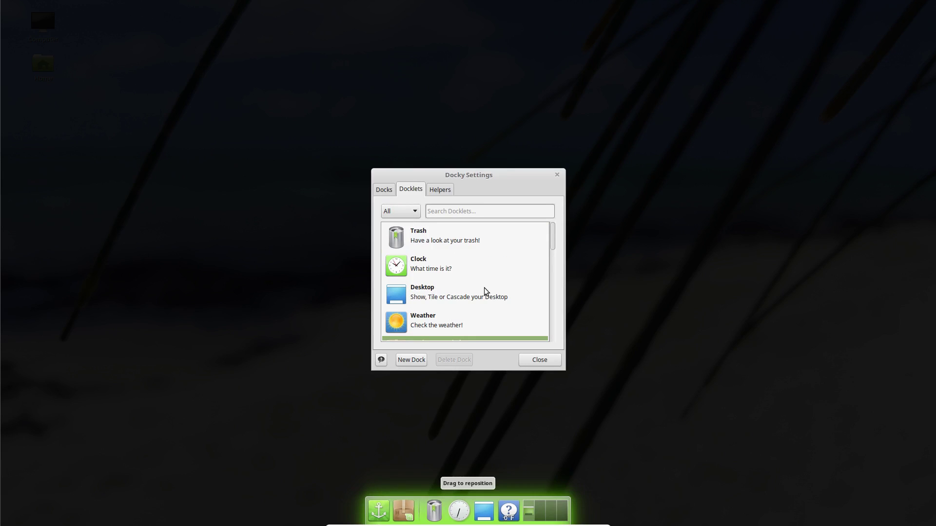
{"action": "left_click", "coordinate": [406, 212]}
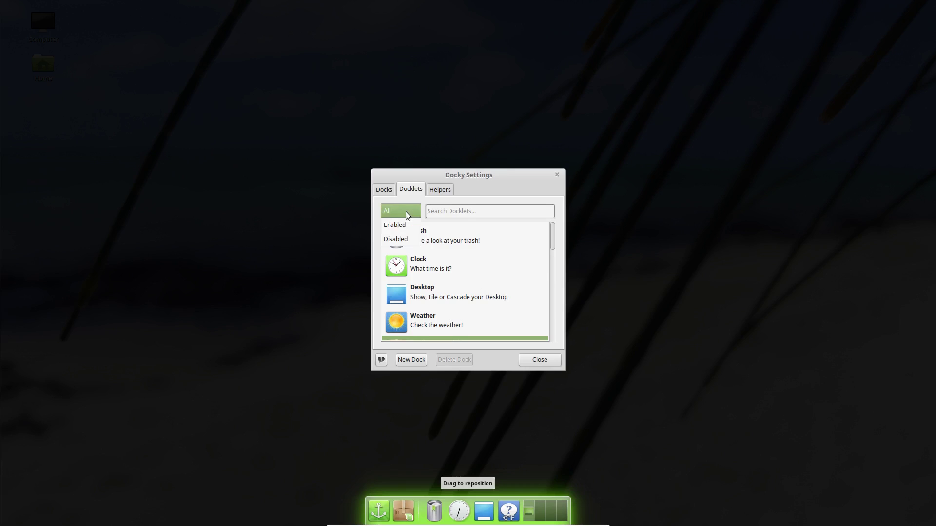
{"action": "left_click", "coordinate": [463, 211]}
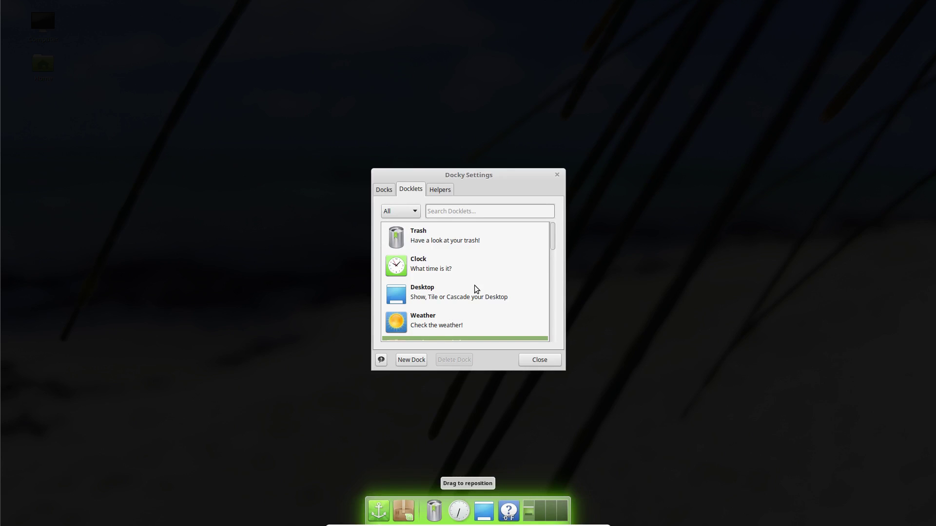
{"action": "scroll", "coordinate": [475, 286], "scroll_direction": "down", "scroll_amount": 3}
{"action": "scroll", "coordinate": [477, 288], "scroll_direction": "down", "scroll_amount": 10}
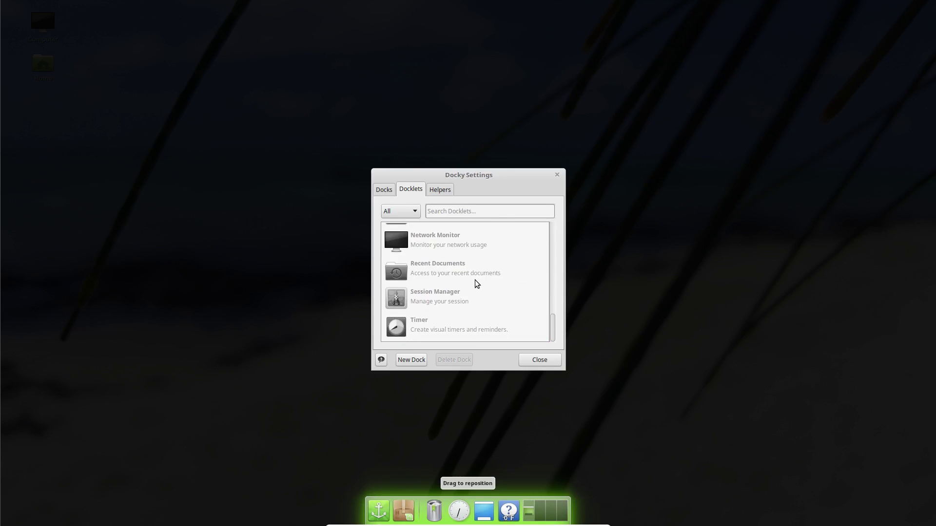
{"action": "scroll", "coordinate": [456, 269], "scroll_direction": "up", "scroll_amount": 1}
{"action": "left_click", "coordinate": [432, 191]}
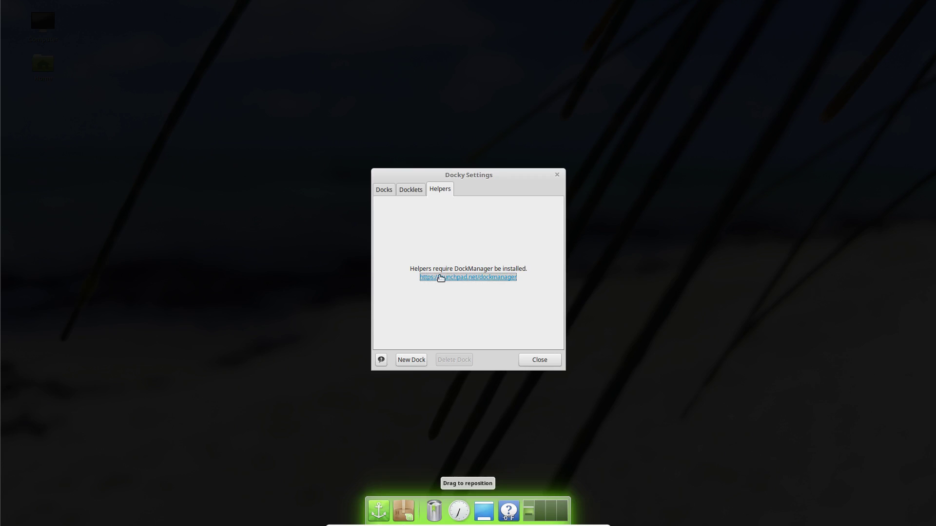
- Return to the dock configuration and enable the 3D background for the bottom dock
{"action": "left_click", "coordinate": [409, 190]}
{"action": "left_click", "coordinate": [380, 192]}
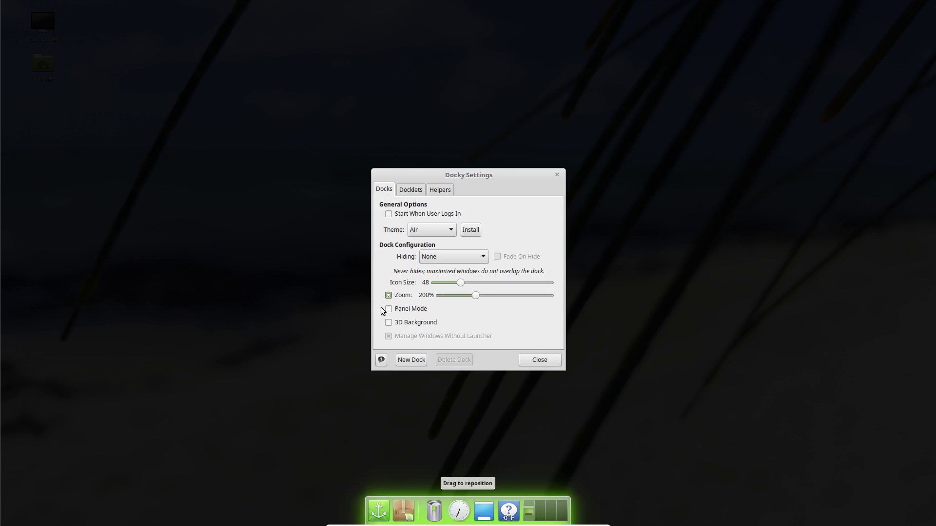
{"action": "left_click", "coordinate": [388, 323]}
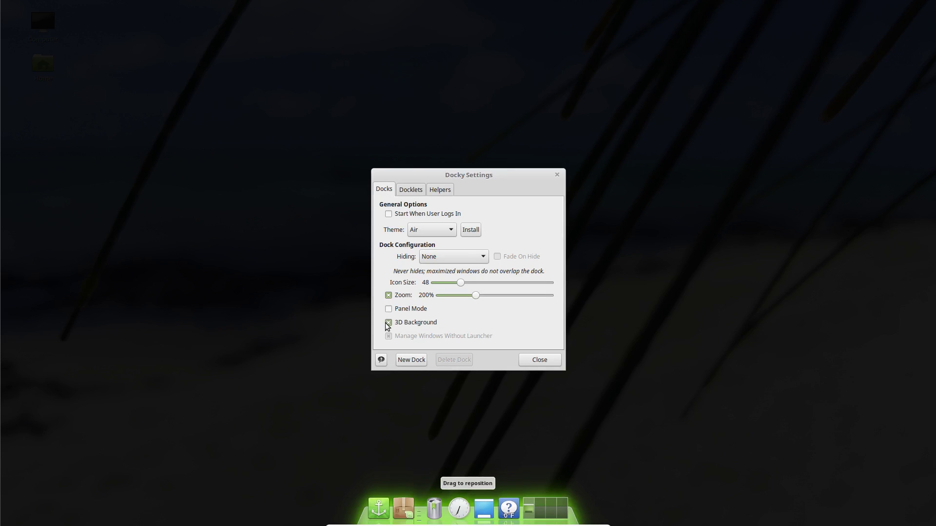
{"action": "mouse_move", "coordinate": [578, 519]}
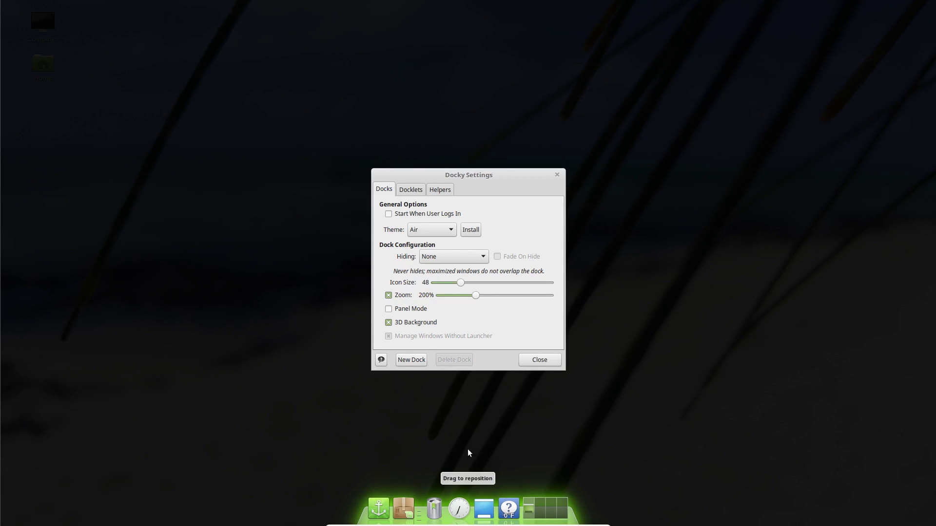
- Try Panel Mode on the bottom dock, turn it off again and view the hiding options without changing them
{"action": "left_click", "coordinate": [389, 309]}
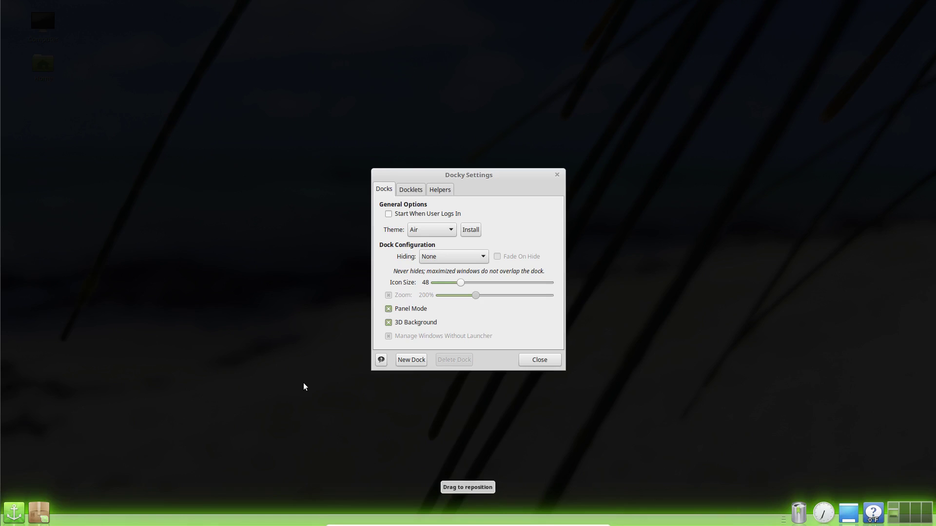
{"action": "left_click", "coordinate": [389, 309]}
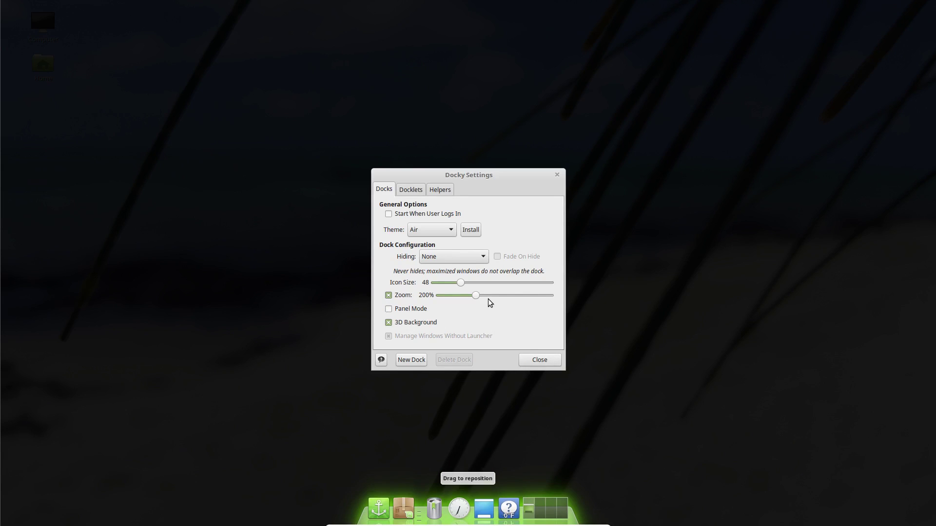
{"action": "left_click", "coordinate": [472, 259]}
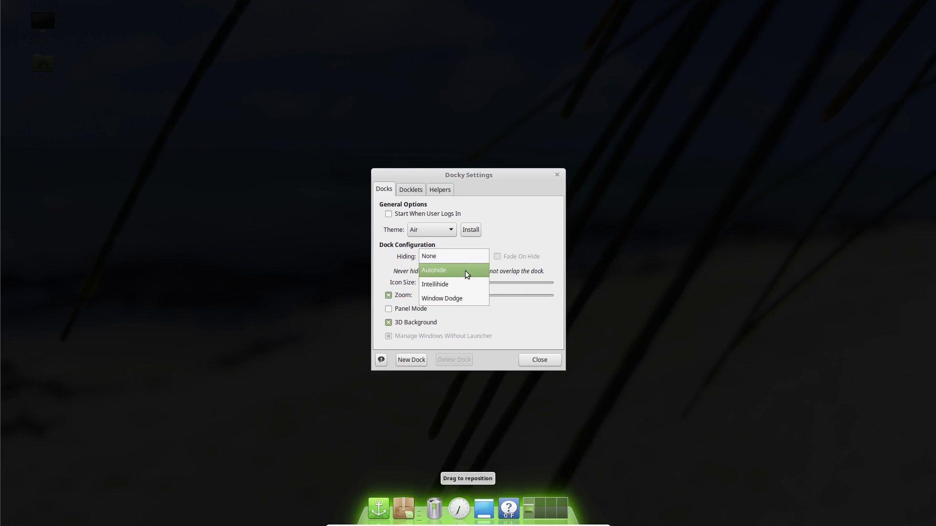
{"action": "left_click", "coordinate": [525, 329]}
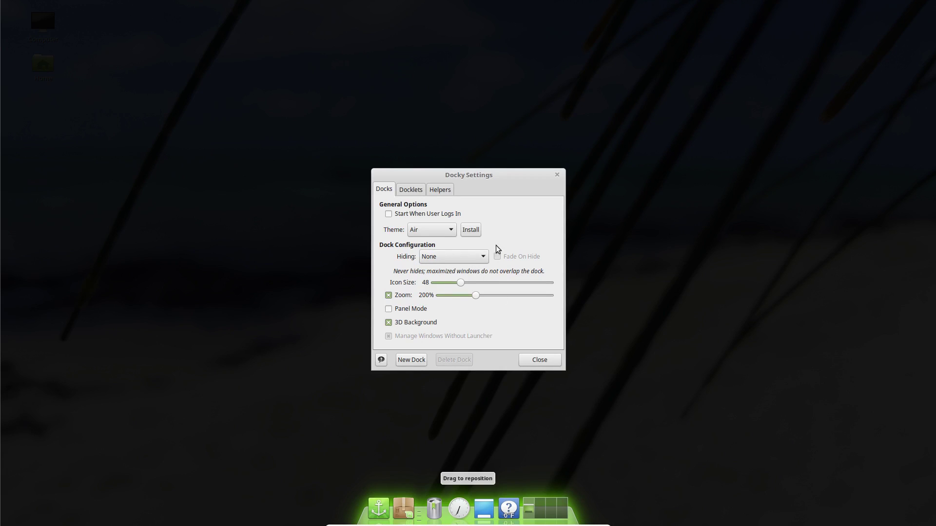
- Create a new dock and move it to the top edge of the screen
{"action": "left_click", "coordinate": [411, 361]}
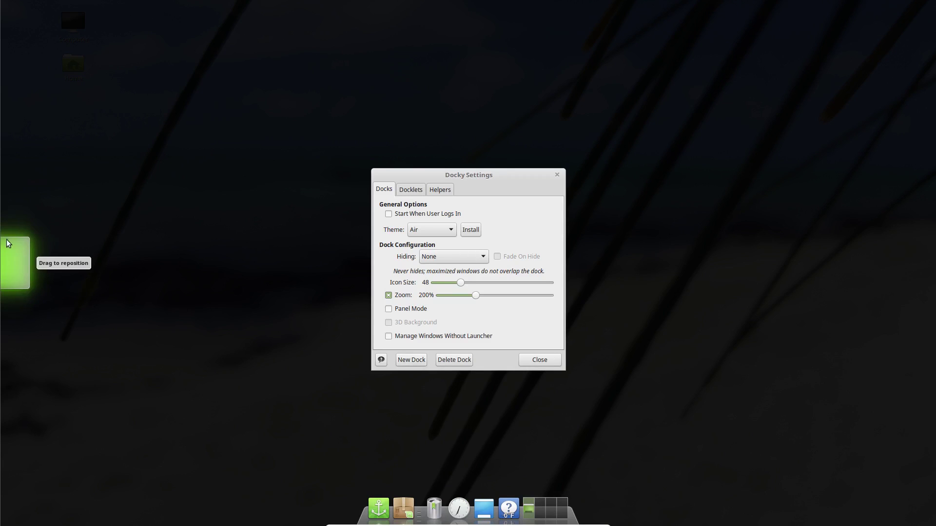
{"action": "left_click_drag", "start_coordinate": [10, 244], "coordinate": [436, 34]}
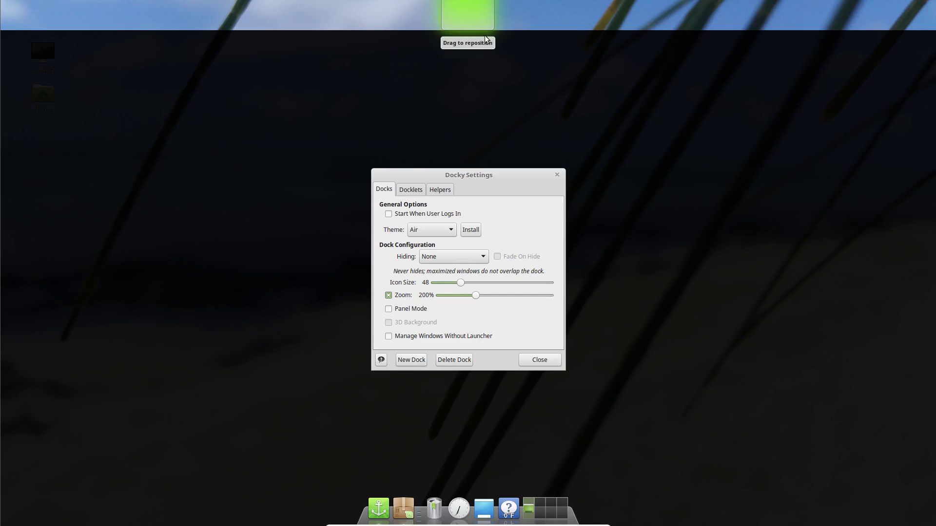
- Compare the docklets of the new top dock and the bottom dock, and return to the dock configuration
{"action": "left_click", "coordinate": [411, 190]}
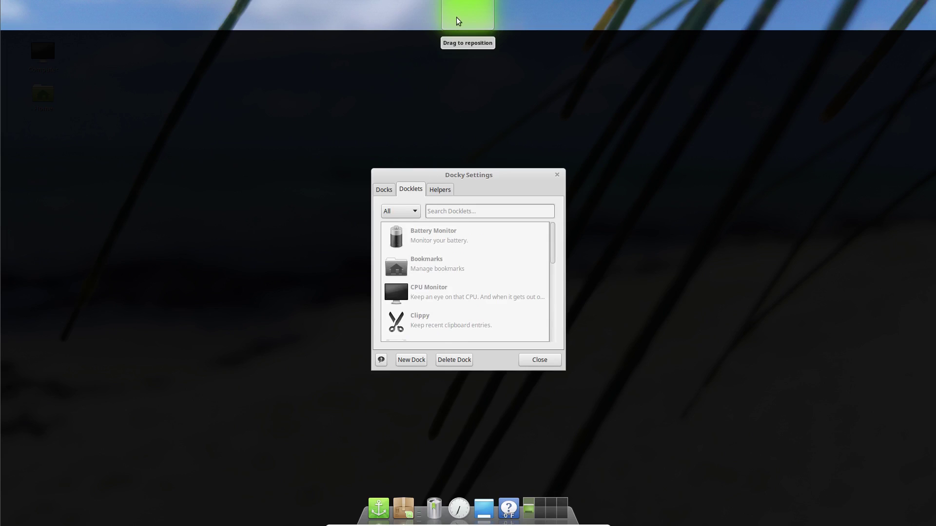
{"action": "mouse_move", "coordinate": [469, 524]}
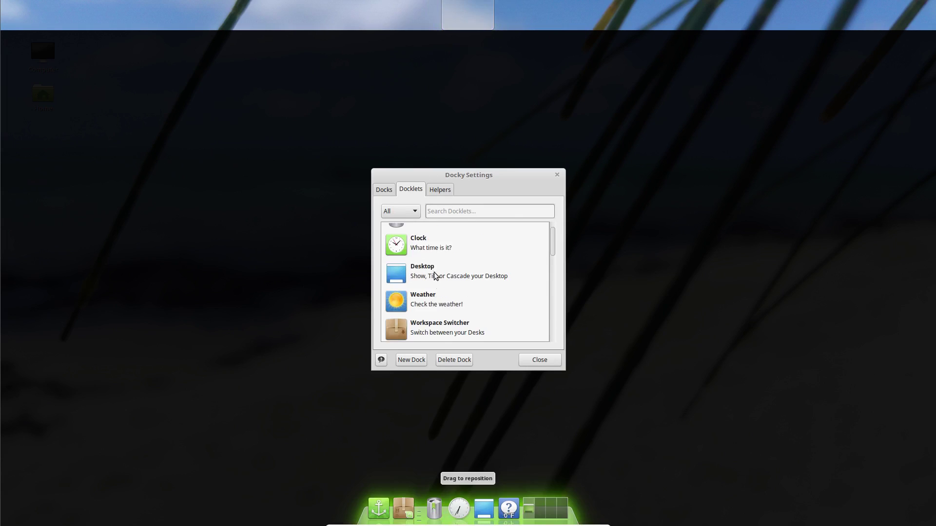
{"action": "scroll", "coordinate": [435, 275], "scroll_direction": "down", "scroll_amount": 6}
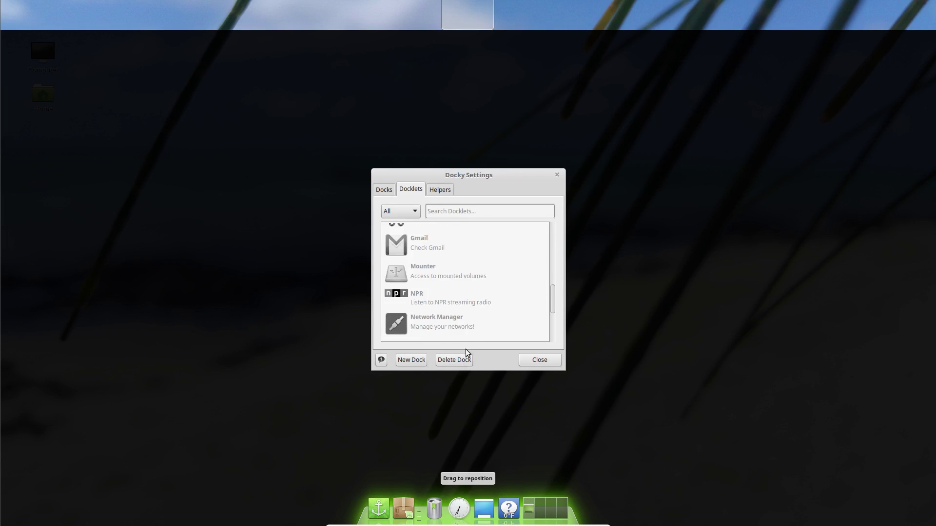
{"action": "scroll", "coordinate": [480, 269], "scroll_direction": "up", "scroll_amount": 5}
{"action": "left_click", "coordinate": [385, 188]}
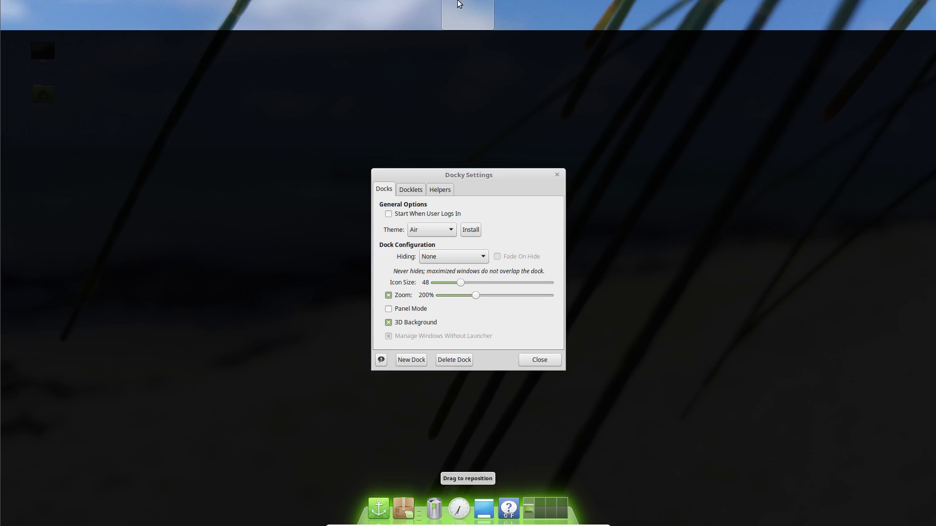
- Select the empty dock at the top edge of the screen and delete it
{"action": "left_click", "coordinate": [459, 6]}
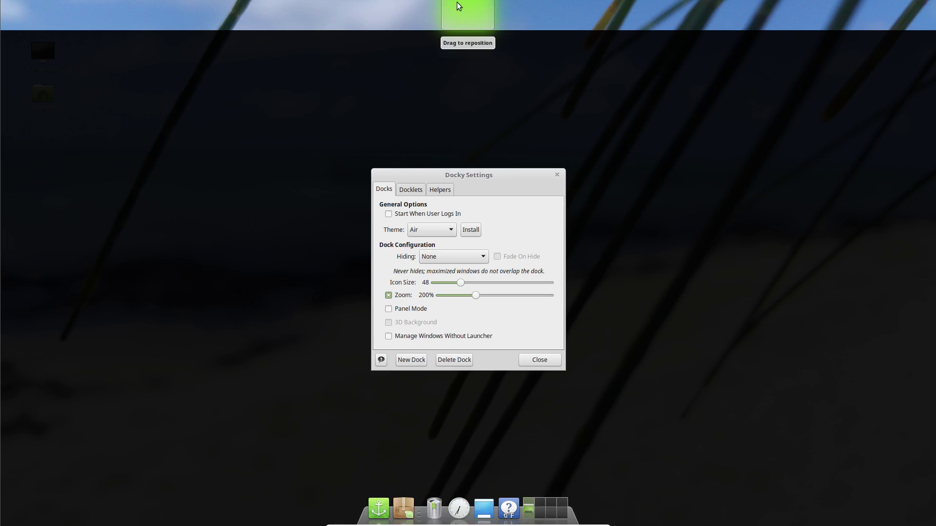
{"action": "left_click", "coordinate": [456, 359]}
{"action": "left_click", "coordinate": [534, 284]}
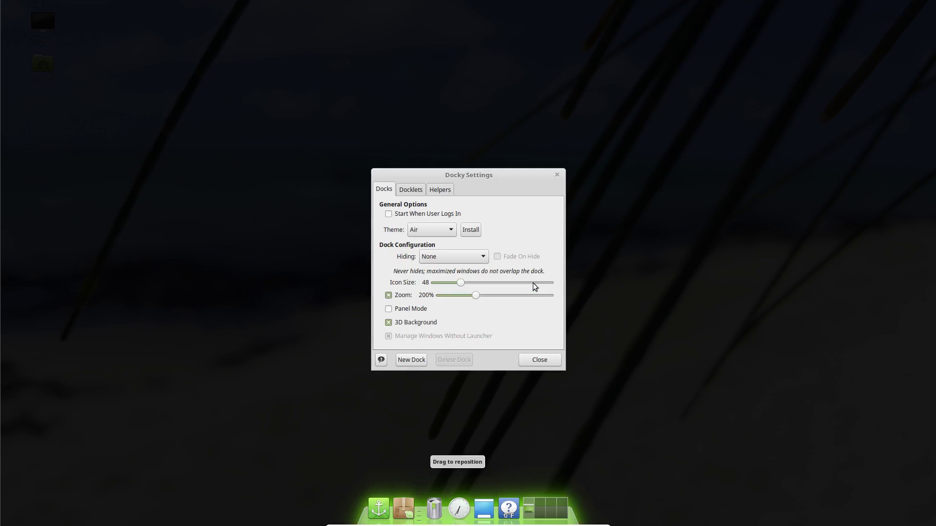
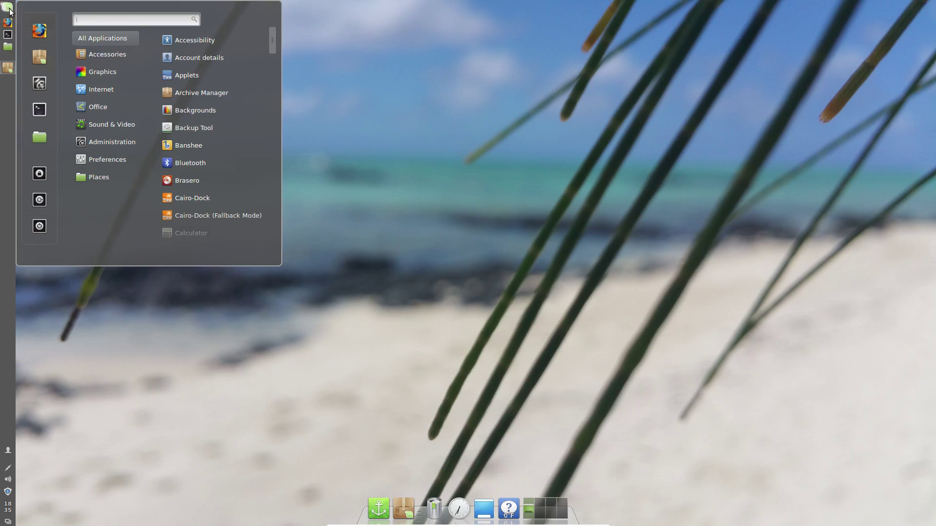
- Launch Firefox, pin its icon to the bottom dock and close the browser window
{"action": "mouse_move", "coordinate": [97, 75]}
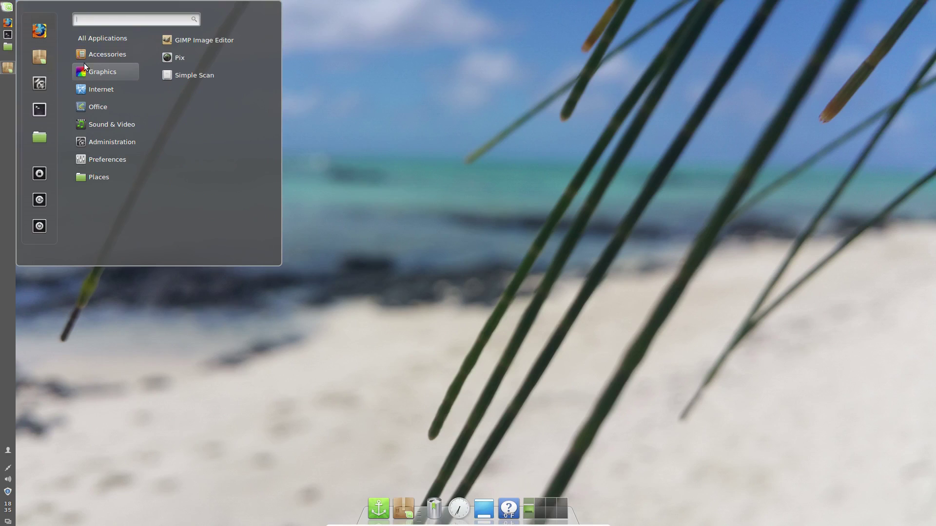
{"action": "left_click", "coordinate": [39, 36]}
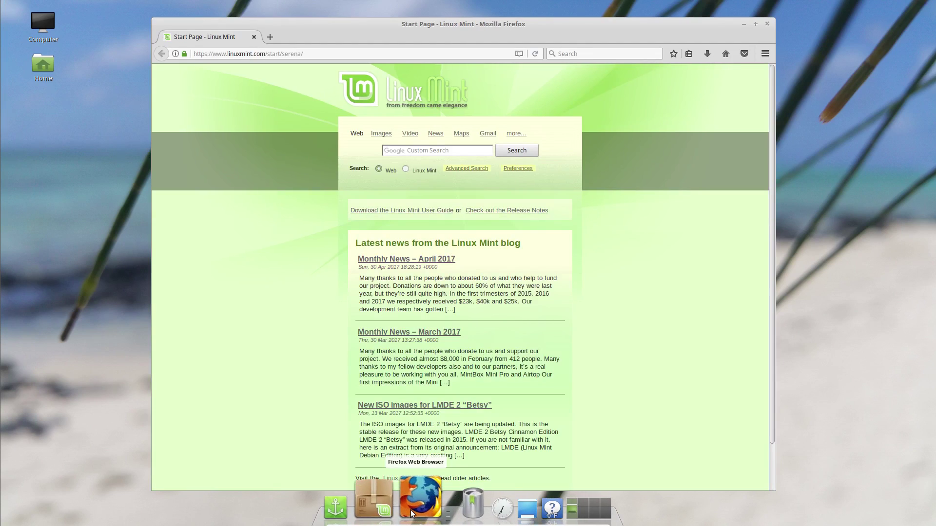
{"action": "right_click", "coordinate": [417, 513]}
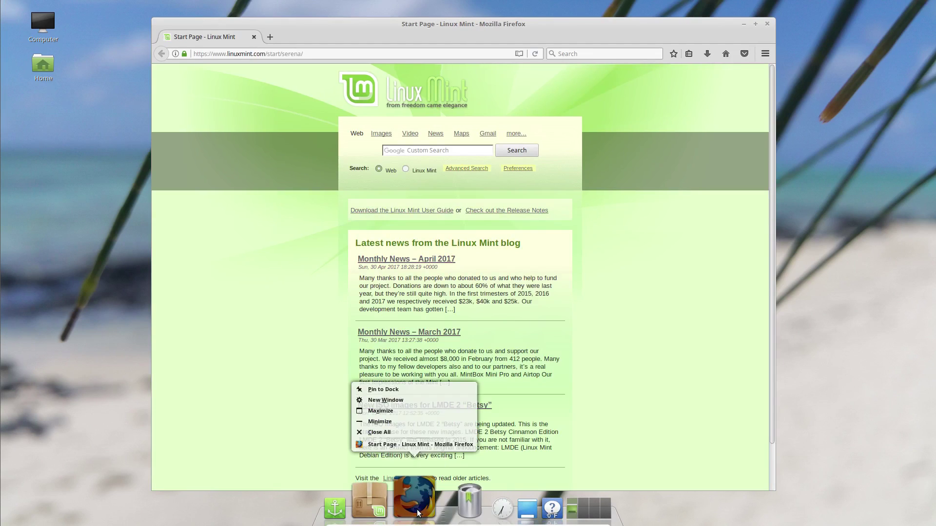
{"action": "left_click", "coordinate": [401, 392]}
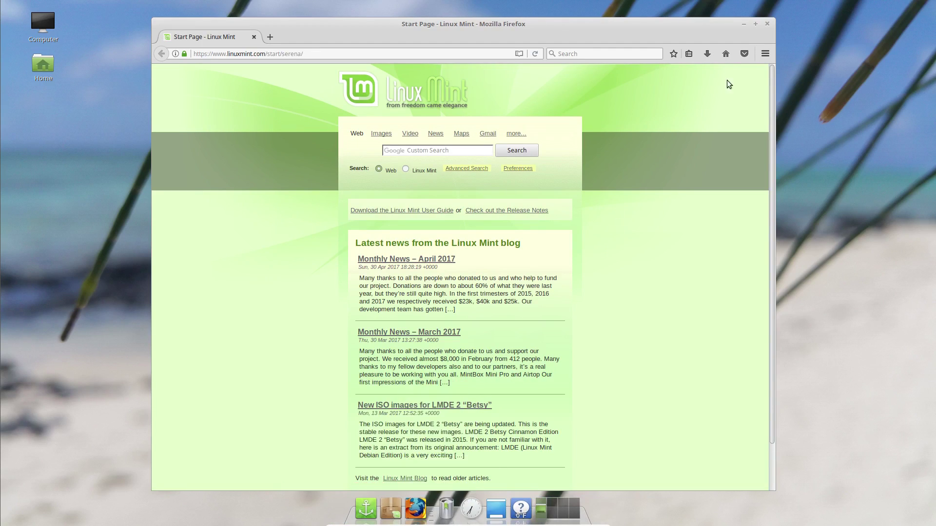
{"action": "left_click", "coordinate": [767, 25]}
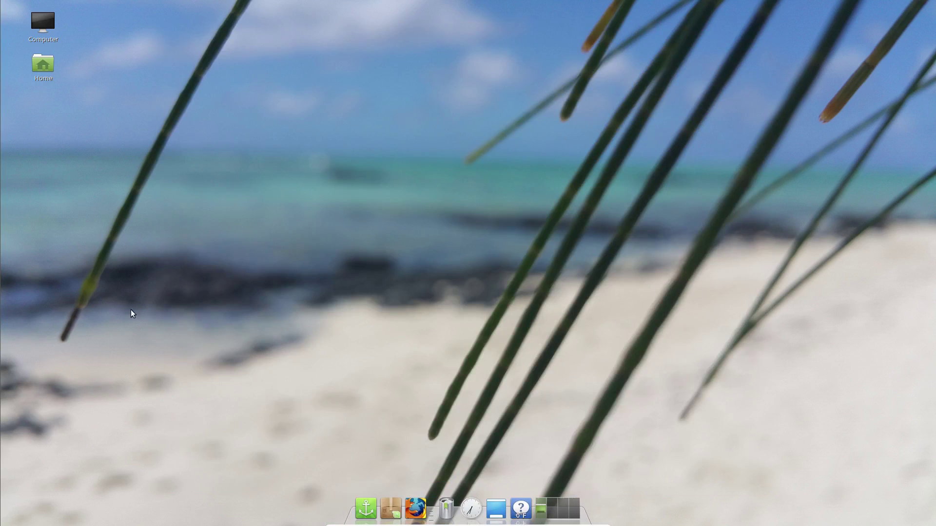
- Bring the running Software Manager back on screen and close it
{"action": "mouse_move", "coordinate": [1, 211]}
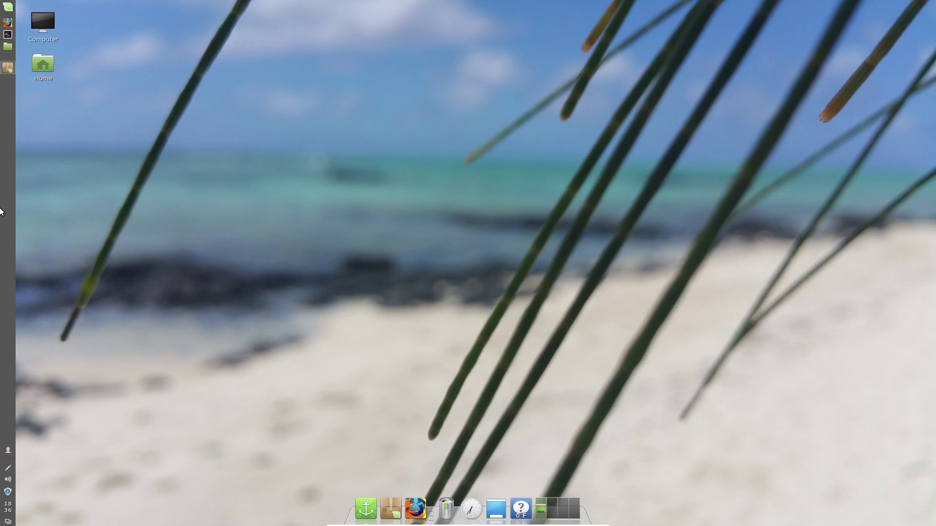
{"action": "left_click", "coordinate": [6, 68]}
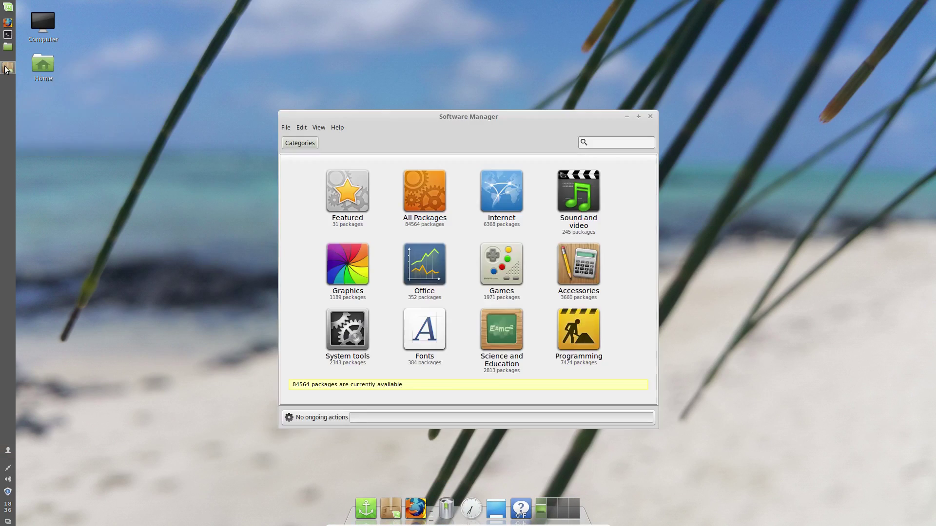
{"action": "left_click", "coordinate": [650, 116]}
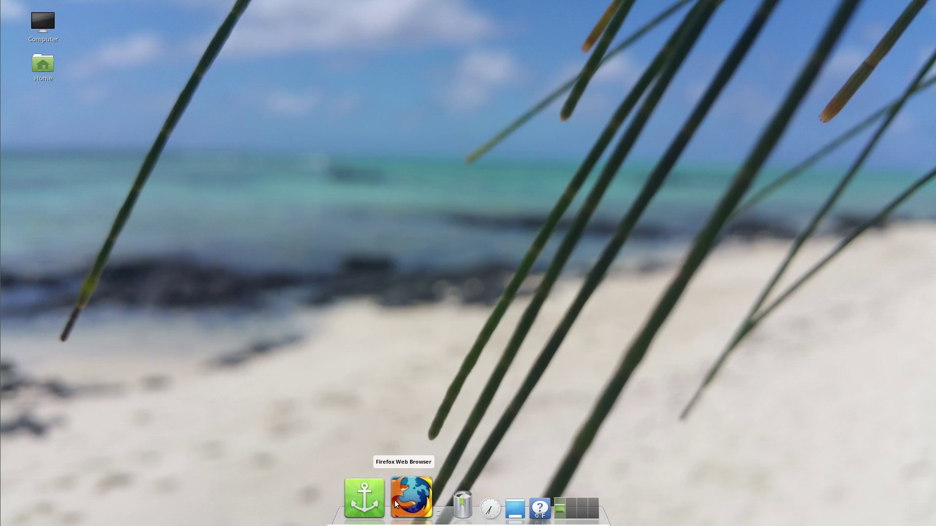
- Open the Home folder from the desktop, and launch the Pix image organizer and close it again
{"action": "double_click", "coordinate": [40, 71]}
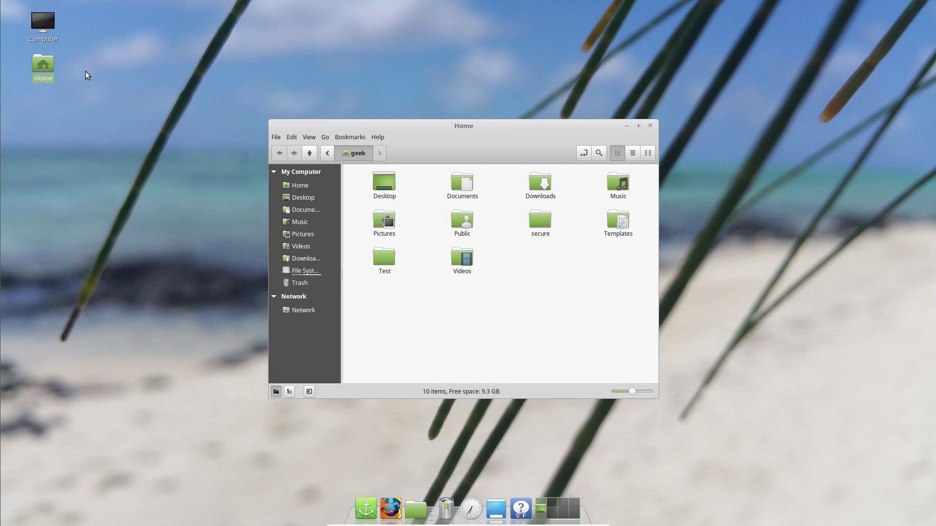
{"action": "mouse_move", "coordinate": [2, 61]}
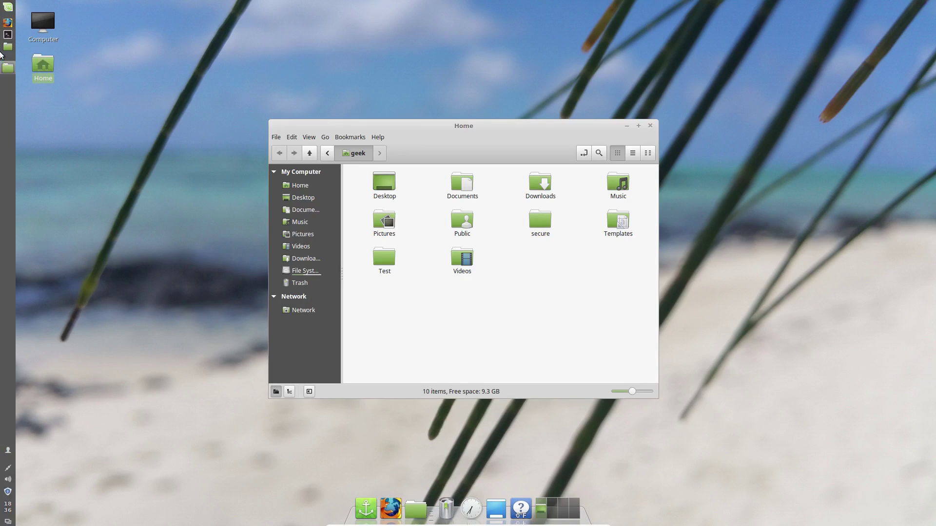
{"action": "left_click", "coordinate": [7, 7]}
{"action": "mouse_move", "coordinate": [105, 72]}
{"action": "left_click", "coordinate": [173, 57]}
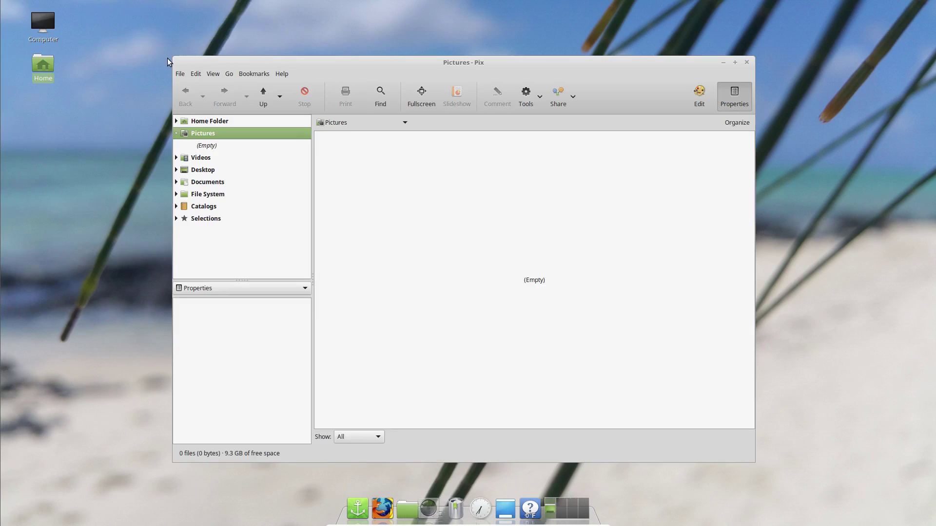
{"action": "left_click", "coordinate": [746, 61]}
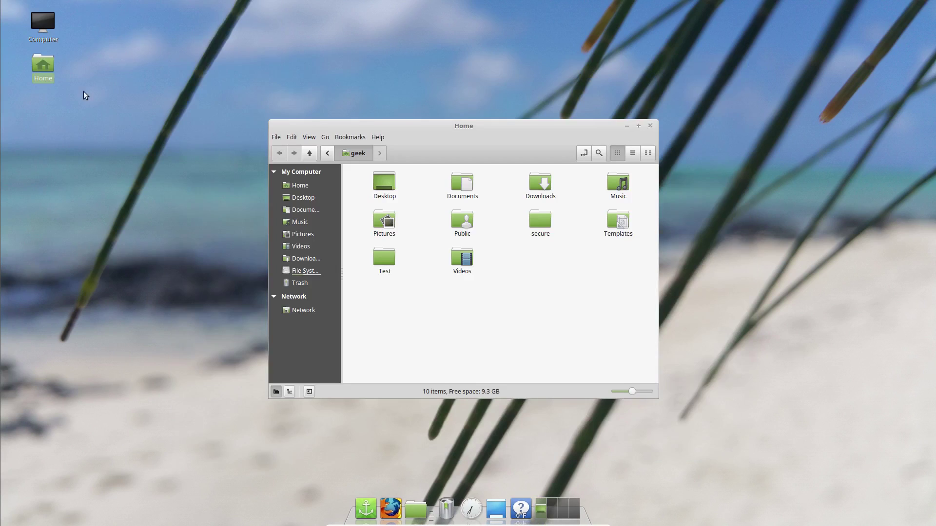
- Add a Pix shortcut to the desktop and place it from there into the bottom dock
{"action": "left_click", "coordinate": [7, 7]}
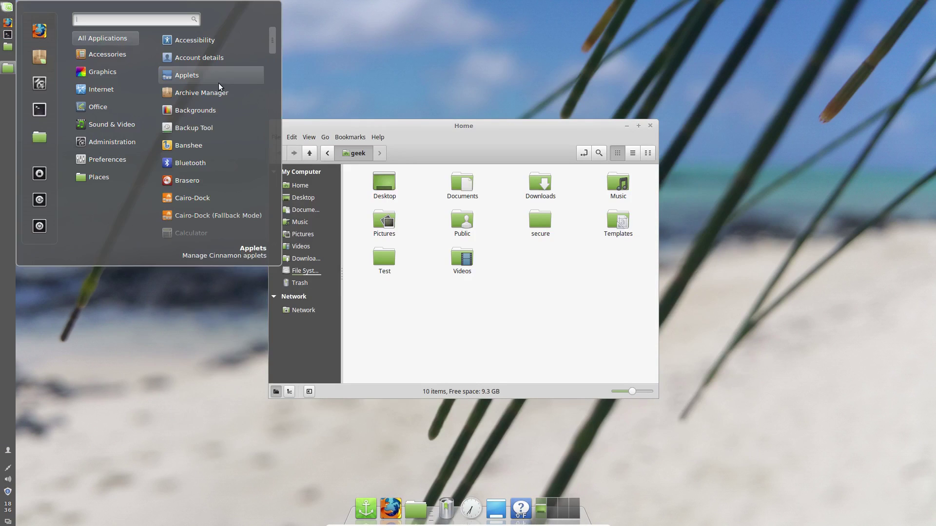
{"action": "right_click", "coordinate": [190, 60]}
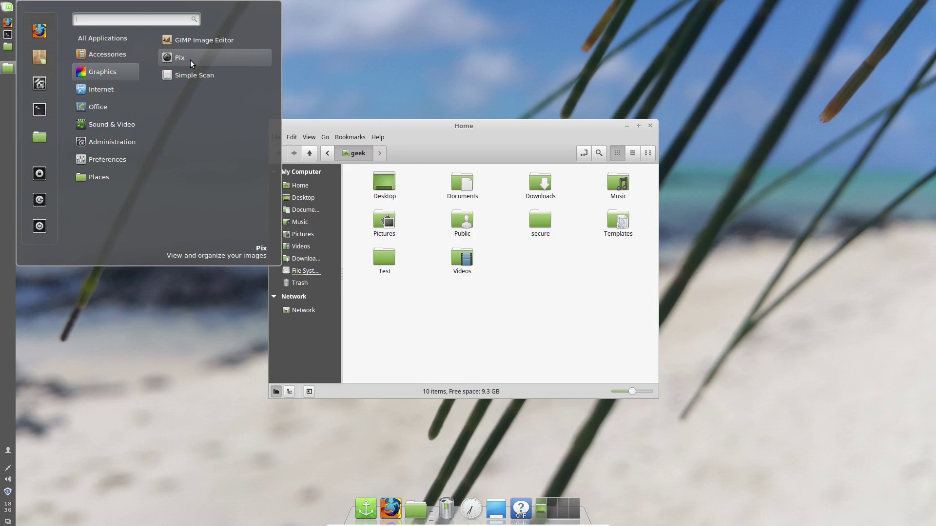
{"action": "left_click", "coordinate": [204, 89]}
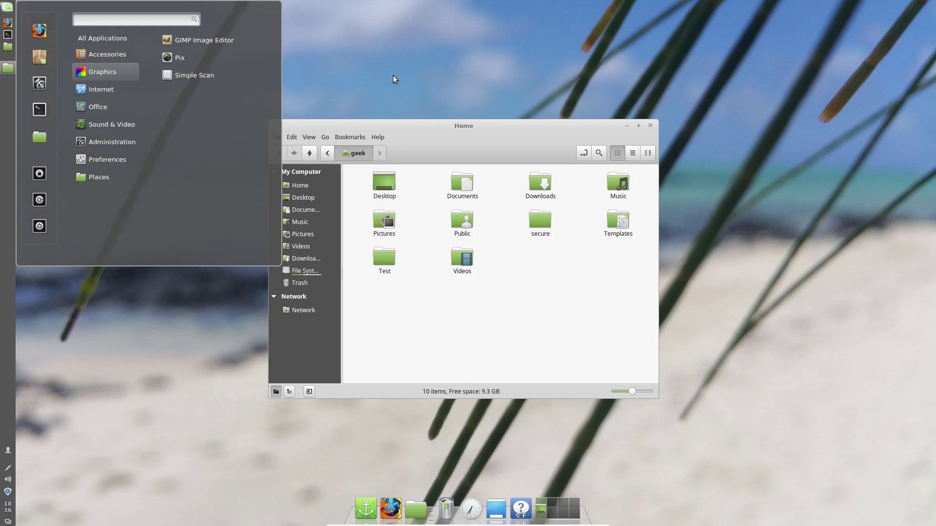
{"action": "left_click", "coordinate": [394, 76]}
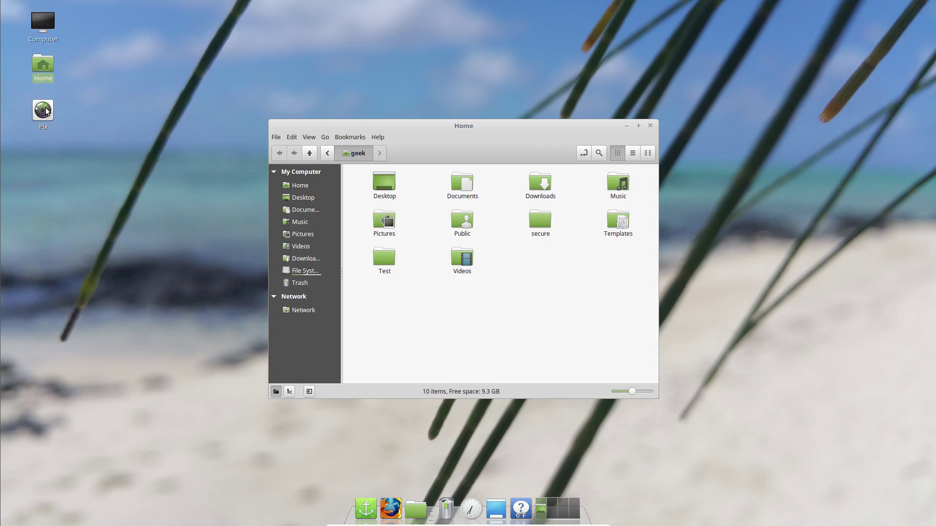
{"action": "left_click_drag", "start_coordinate": [46, 107], "coordinate": [459, 506]}
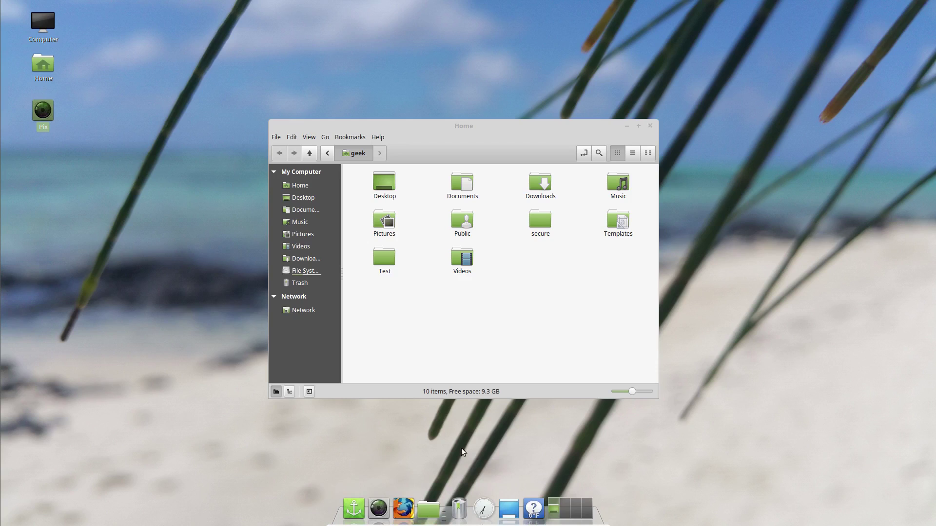
{"action": "mouse_move", "coordinate": [3, 193]}
{"action": "left_click", "coordinate": [8, 8]}
{"action": "mouse_move", "coordinate": [121, 62]}
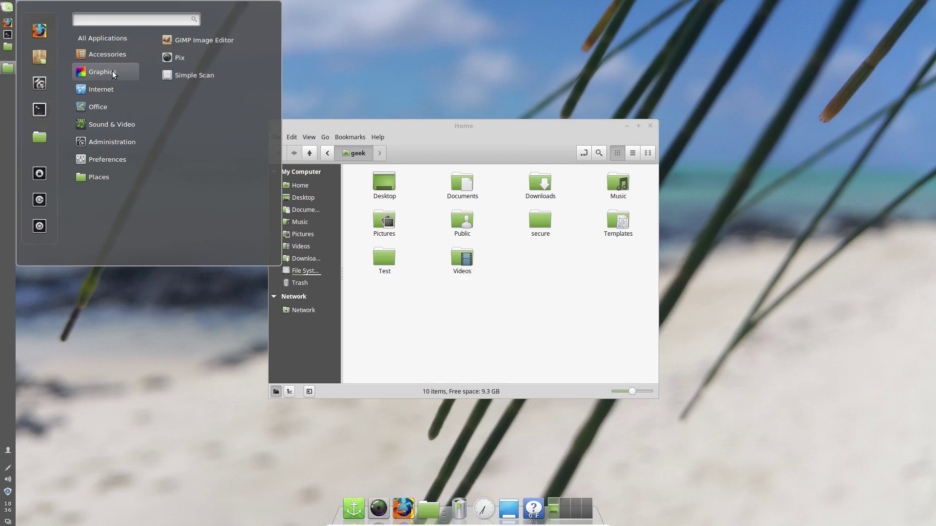
{"action": "left_click", "coordinate": [300, 82]}
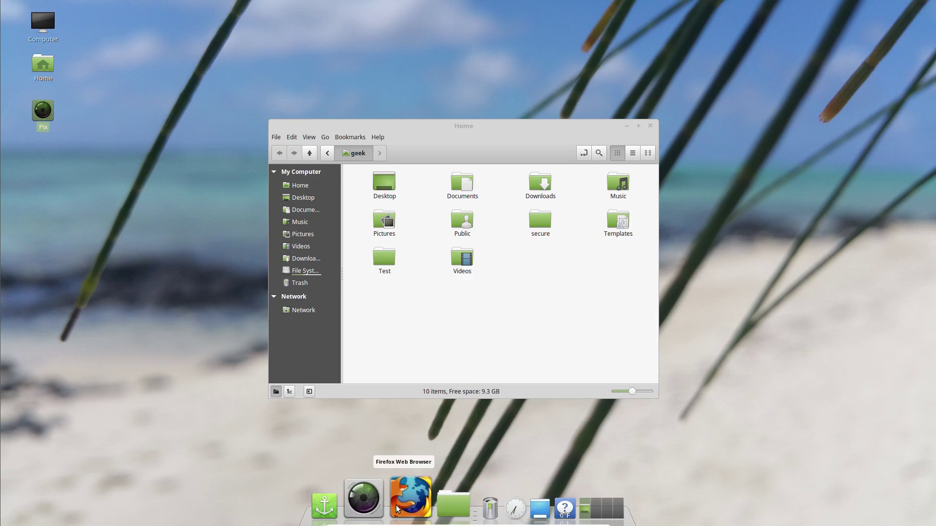
- Minimize the Home folder window and remove the weather docklet from the bottom dock
{"action": "left_click", "coordinate": [627, 126]}
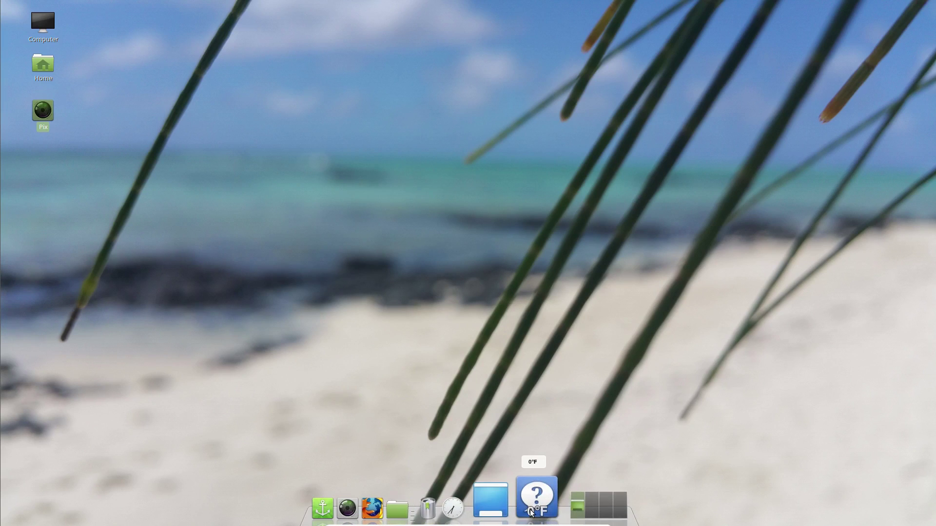
{"action": "left_click_drag", "start_coordinate": [531, 512], "coordinate": [545, 412]}
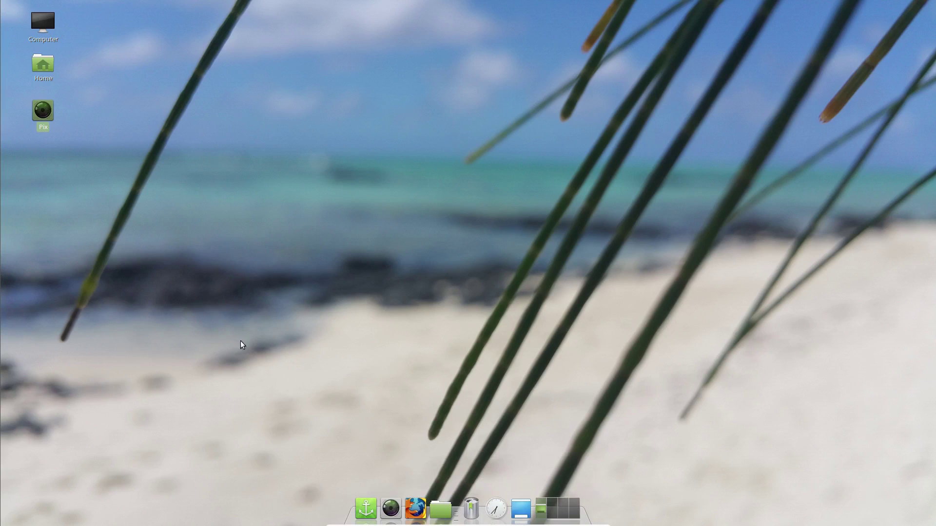
{"action": "left_click", "coordinate": [397, 388]}
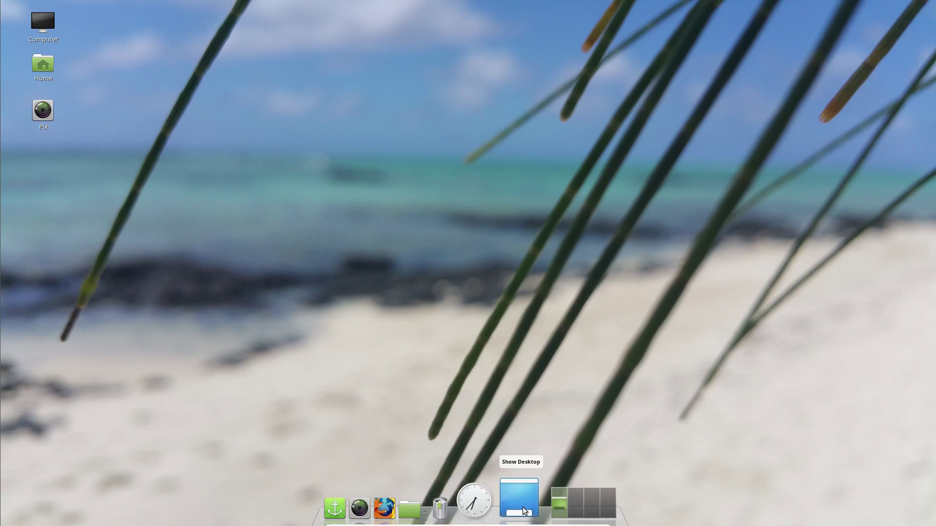
- Quit Docky from its anchor icon in the dock
{"action": "mouse_move", "coordinate": [1, 312]}
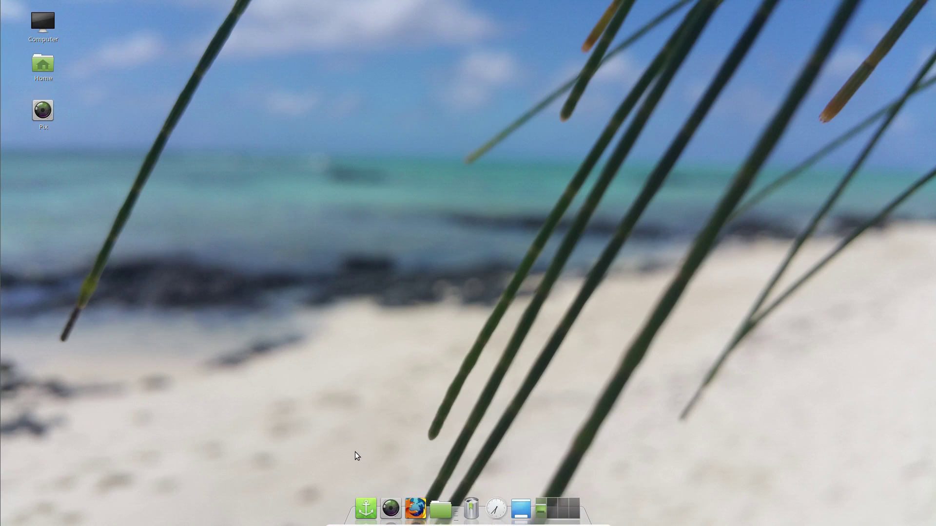
{"action": "right_click", "coordinate": [364, 502]}
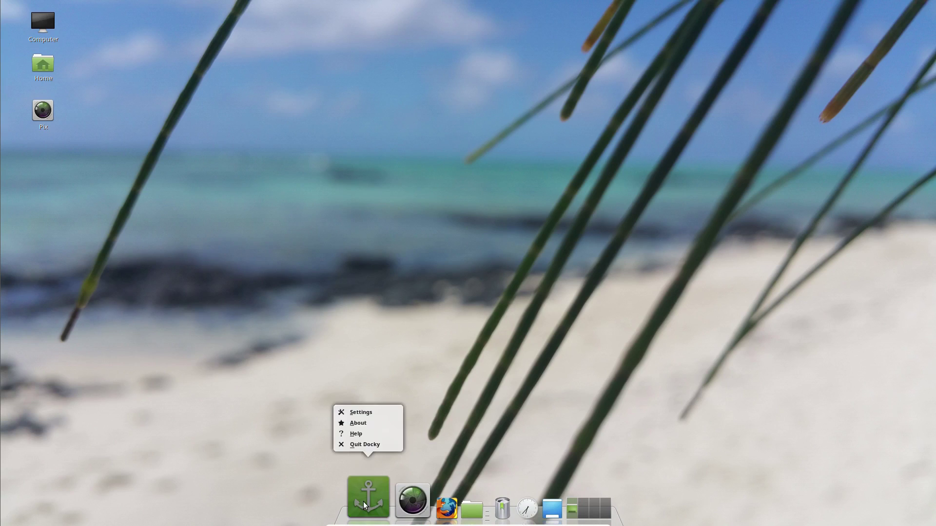
{"action": "left_click", "coordinate": [368, 445]}
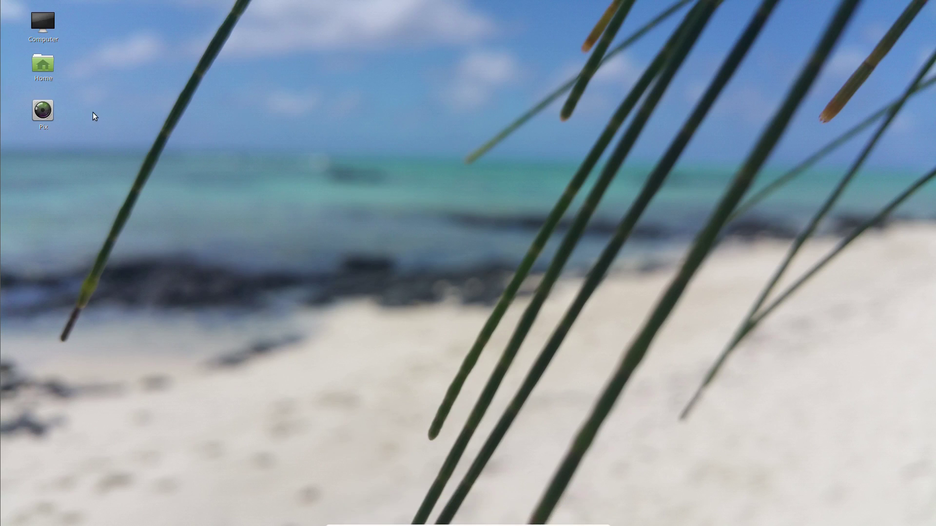
- Launch Cairo-Dock in its normal mode from the Administration applications
{"action": "mouse_move", "coordinate": [1, 149]}
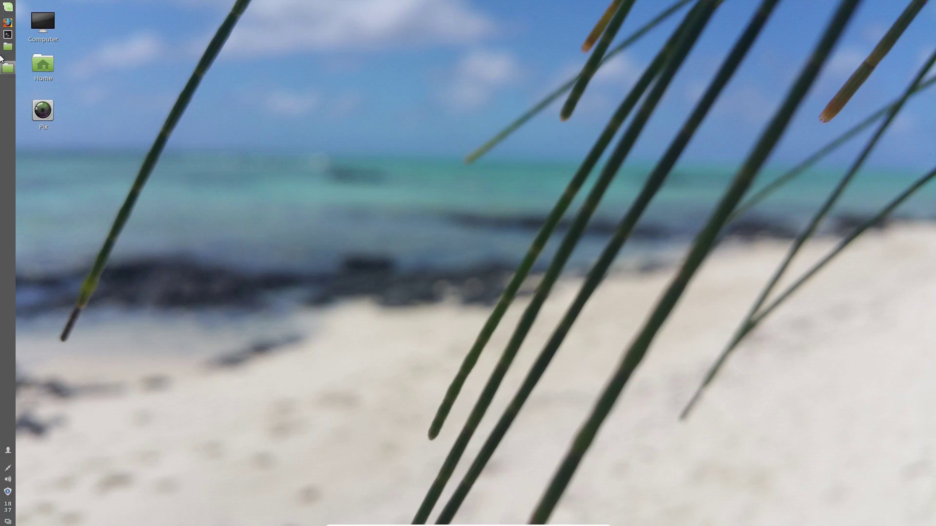
{"action": "left_click", "coordinate": [7, 7]}
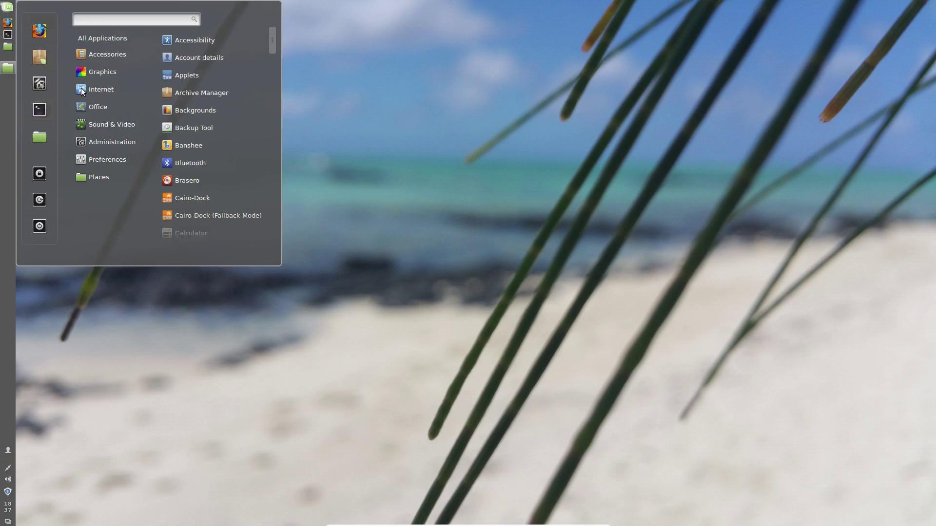
{"action": "mouse_move", "coordinate": [98, 139]}
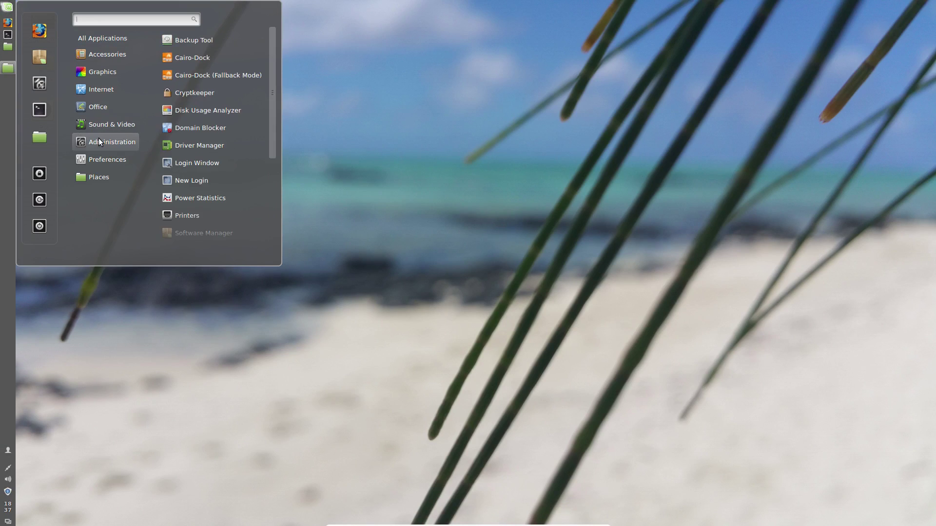
{"action": "left_click", "coordinate": [205, 57]}
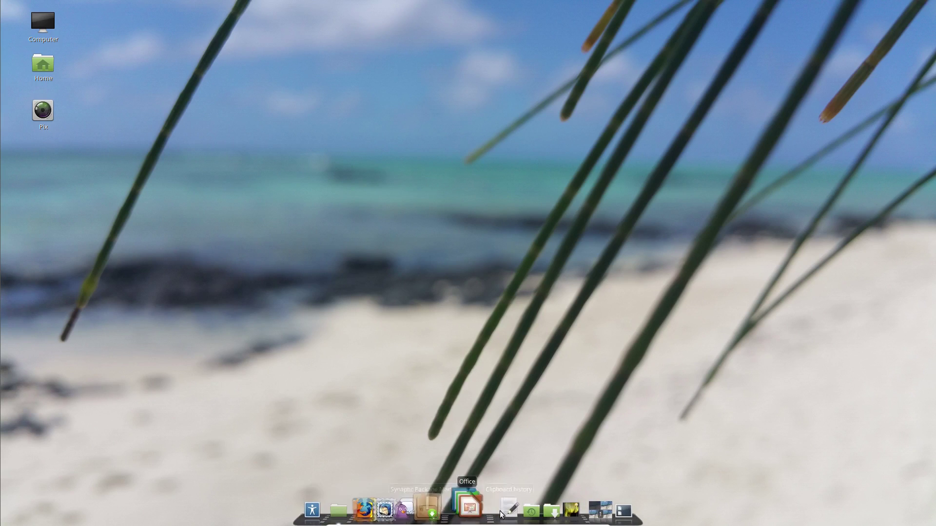
- Open the Cairo-Dock configuration and move its window to the middle of the screen
{"action": "right_click", "coordinate": [341, 511]}
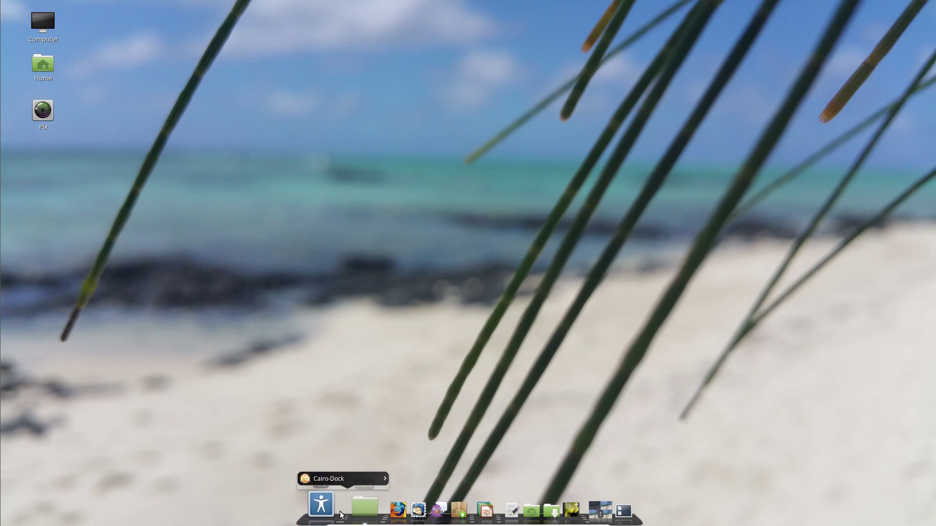
{"action": "mouse_move", "coordinate": [351, 478]}
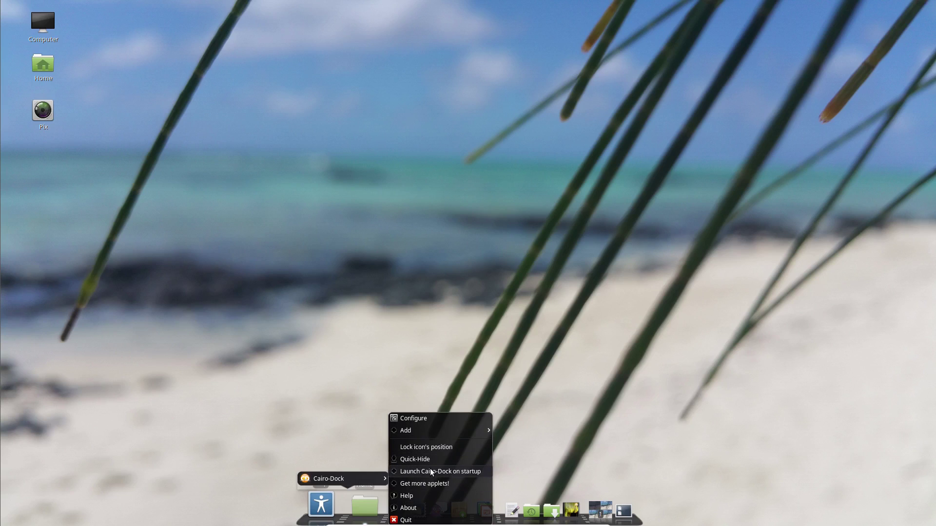
{"action": "left_click", "coordinate": [428, 419]}
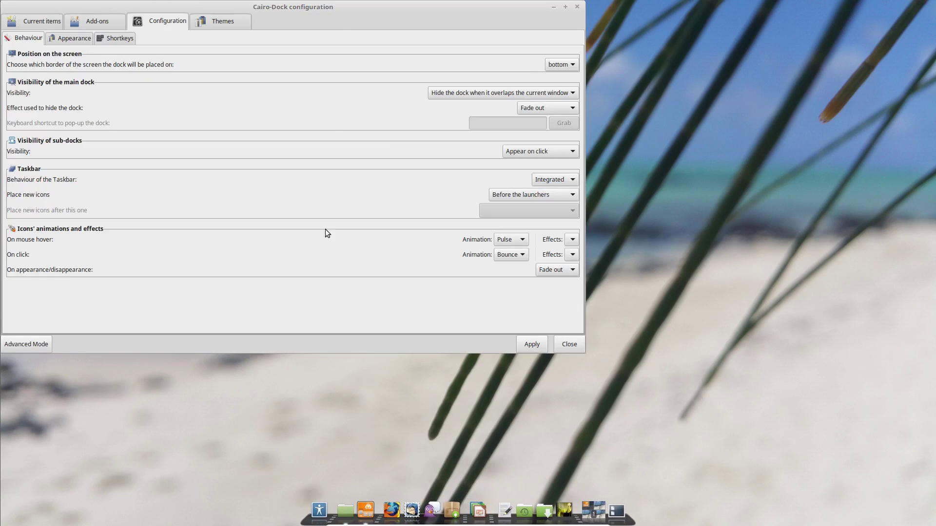
{"action": "left_click_drag", "start_coordinate": [344, 10], "coordinate": [538, 93]}
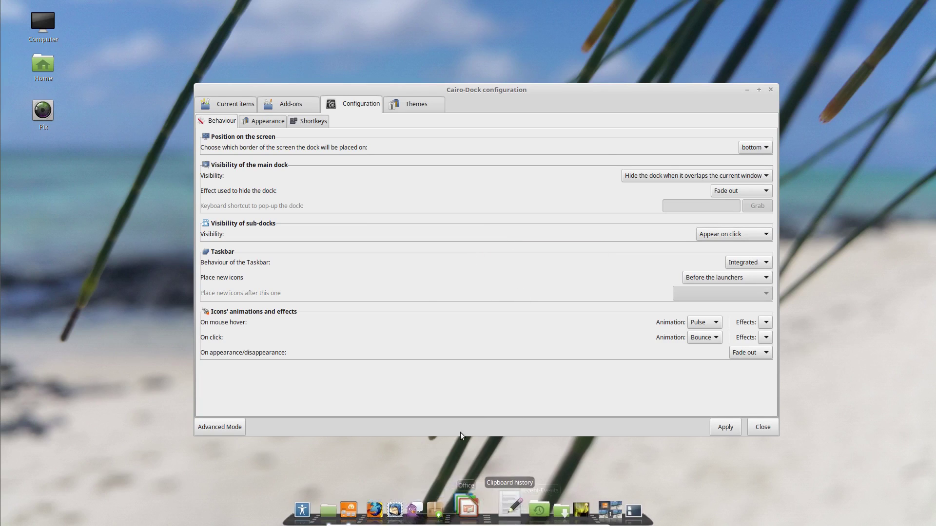
- Load the Traditional_Japan theme, discarding changes to the current one, and open the clock applet's settings
{"action": "left_click", "coordinate": [417, 105]}
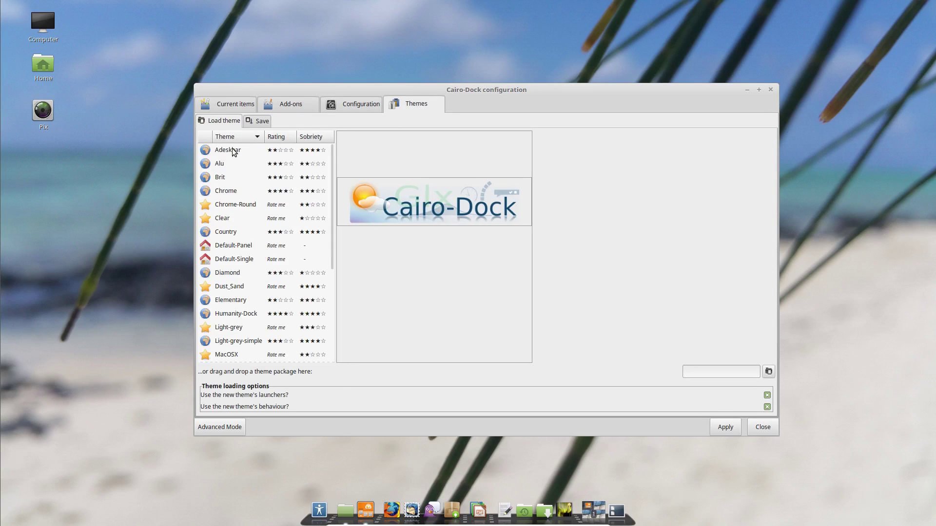
{"action": "left_click", "coordinate": [233, 151]}
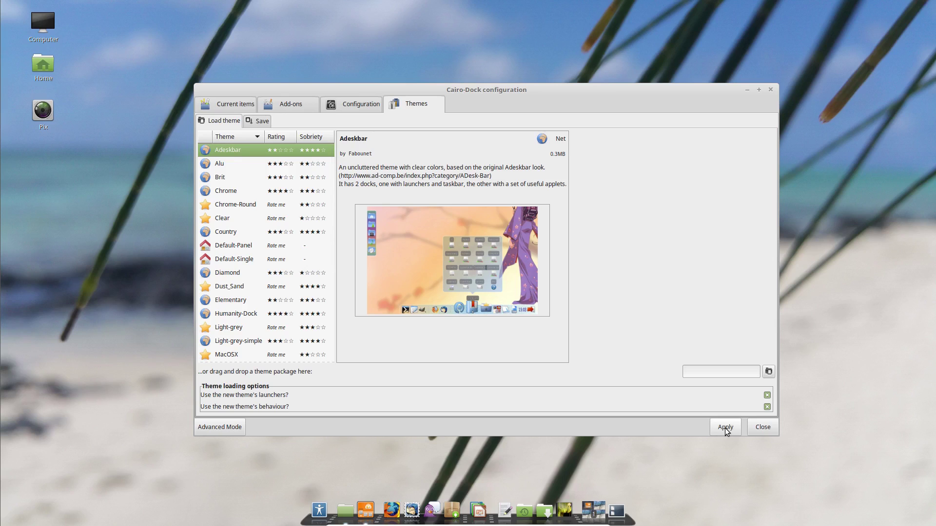
{"action": "scroll", "coordinate": [255, 281], "scroll_direction": "down", "scroll_amount": 6}
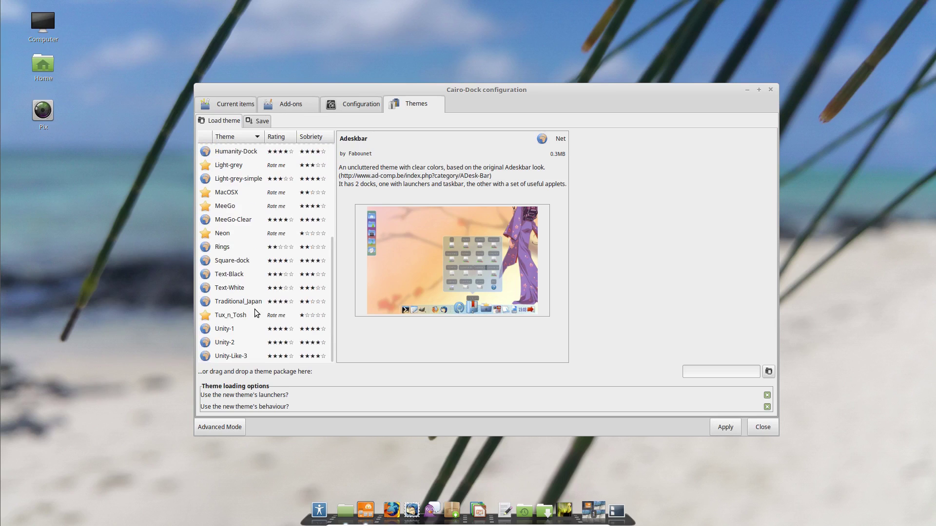
{"action": "left_click", "coordinate": [249, 303]}
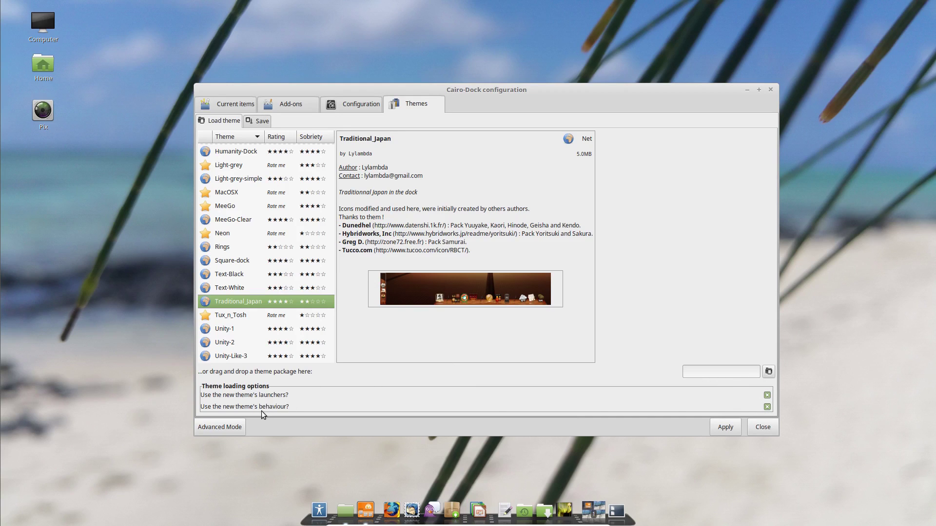
{"action": "left_click", "coordinate": [725, 427]}
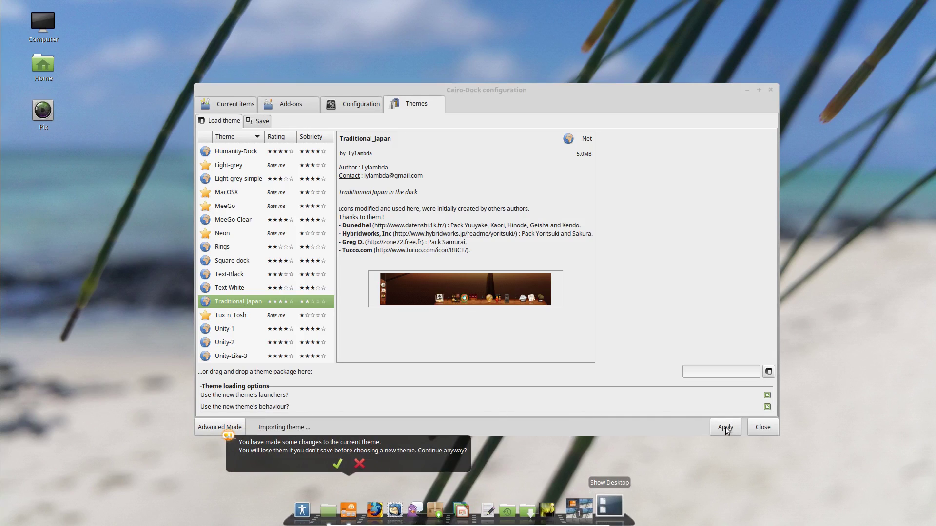
{"action": "left_click", "coordinate": [337, 463]}
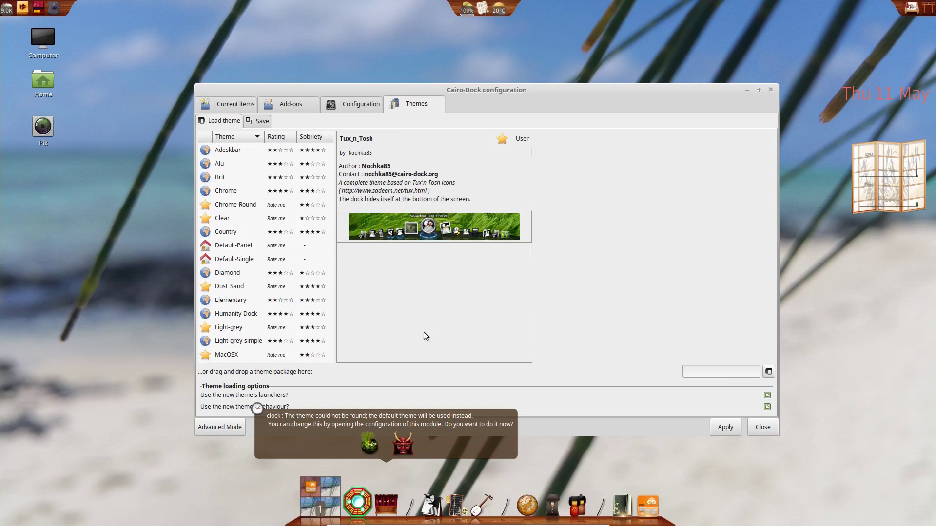
{"action": "left_click", "coordinate": [375, 443]}
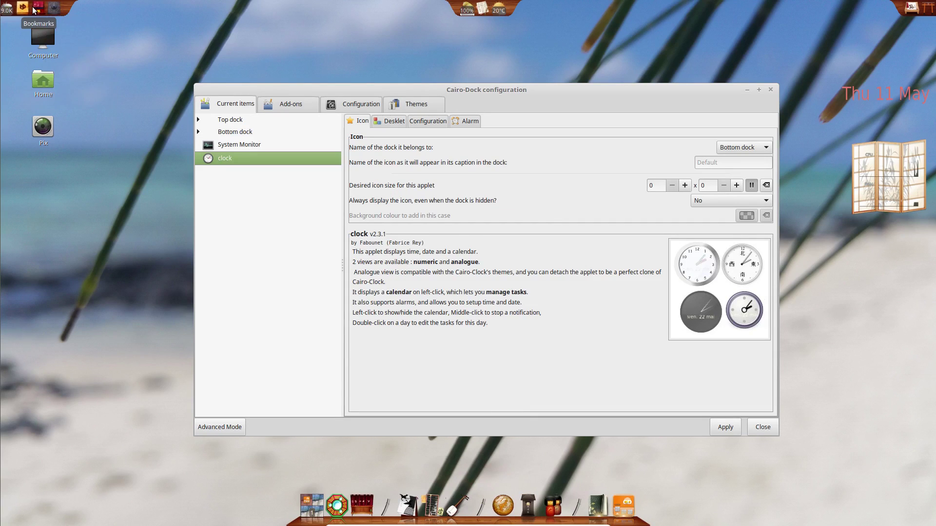
{"action": "mouse_move", "coordinate": [41, 13]}
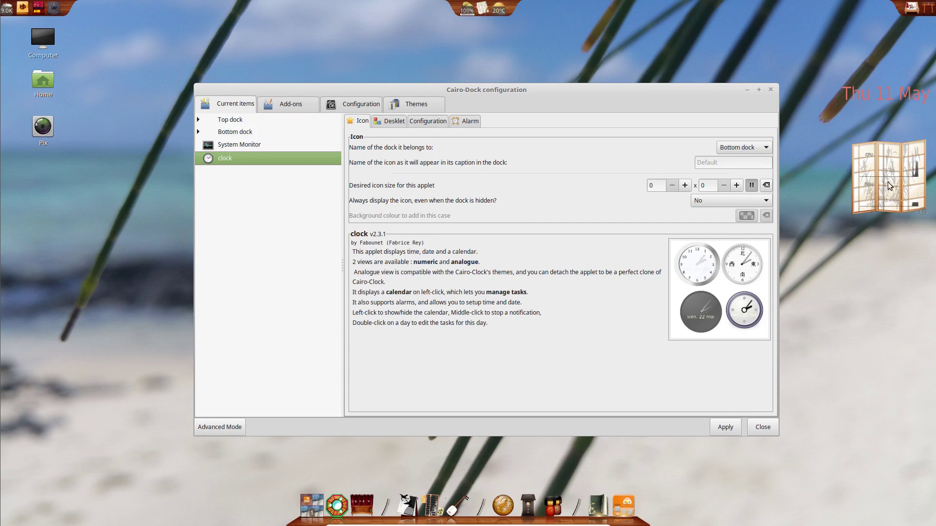
- Load the MacOSX theme with its launchers and behaviour, discarding the changes made to the current theme
{"action": "left_click", "coordinate": [410, 109]}
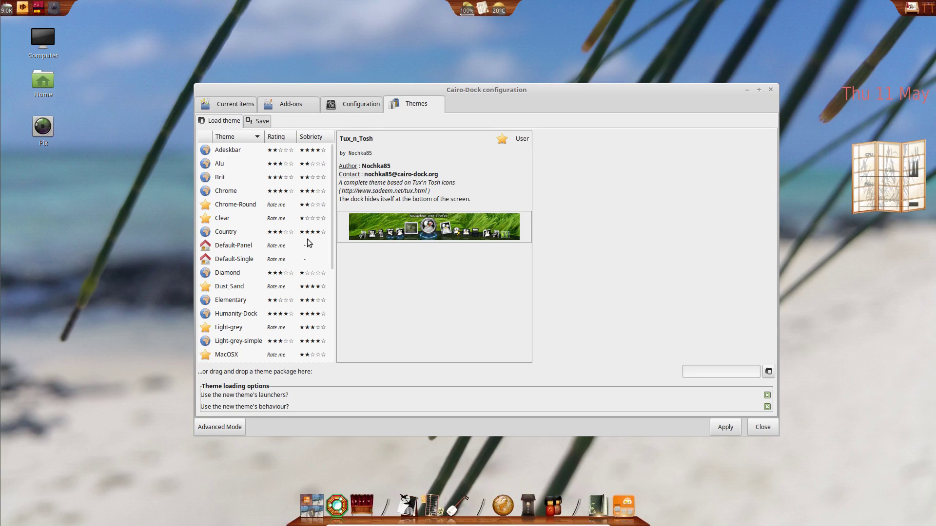
{"action": "scroll", "coordinate": [308, 242], "scroll_direction": "down", "scroll_amount": 1}
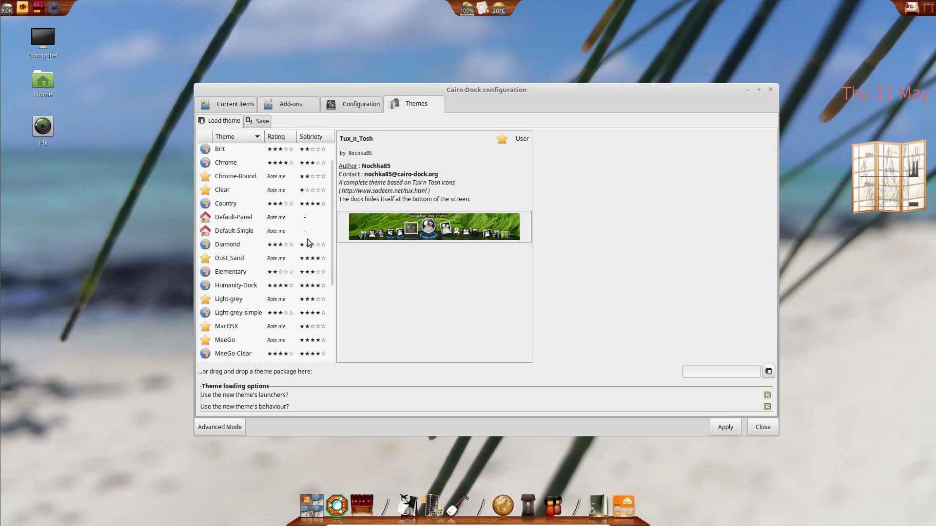
{"action": "left_click", "coordinate": [235, 330]}
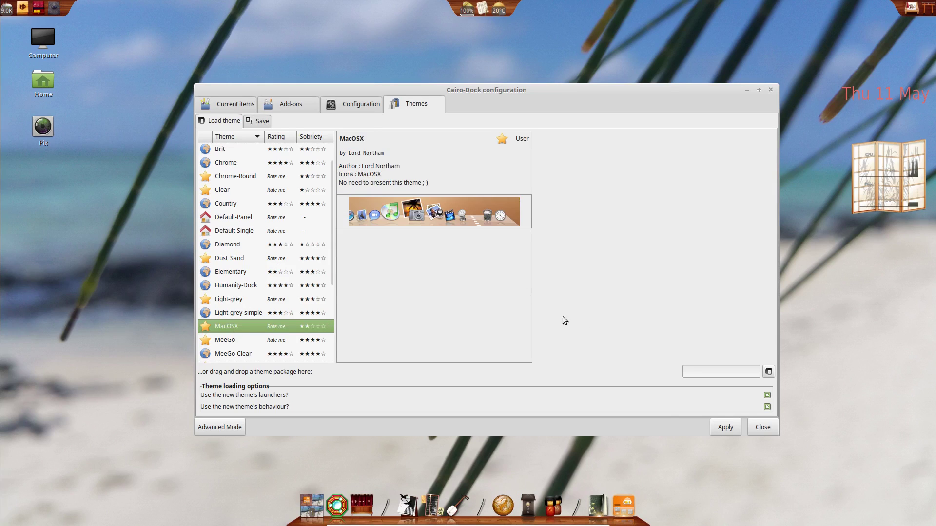
{"action": "left_click", "coordinate": [725, 427]}
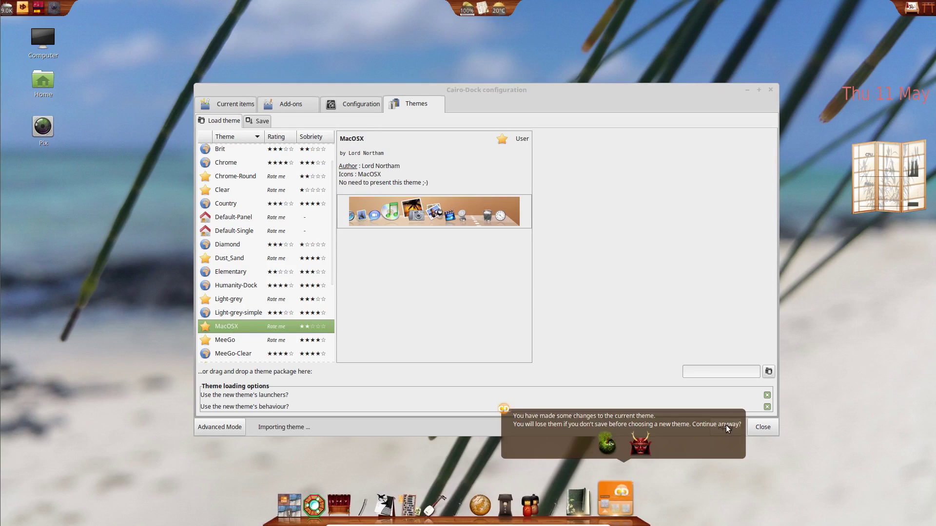
{"action": "left_click", "coordinate": [598, 443]}
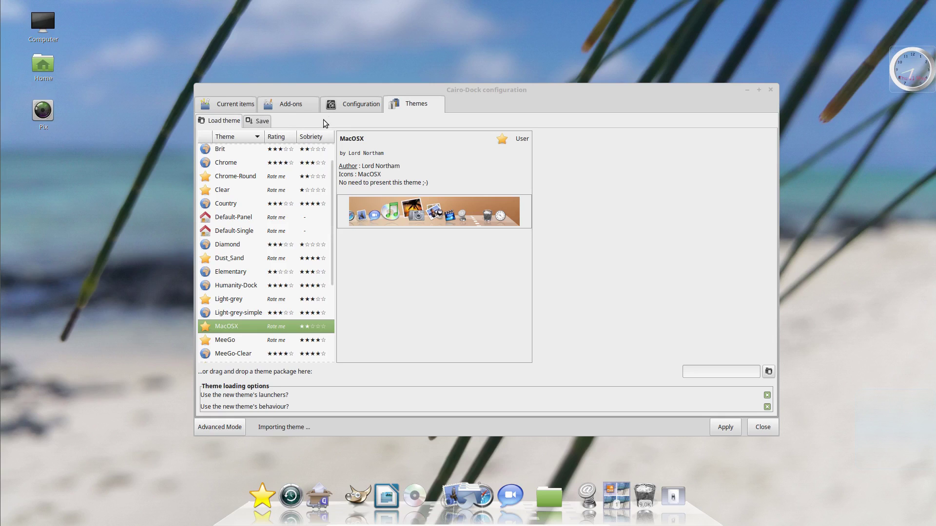
- Set the default view for main docks to Curve in the appearance settings and apply it
{"action": "left_click", "coordinate": [356, 107]}
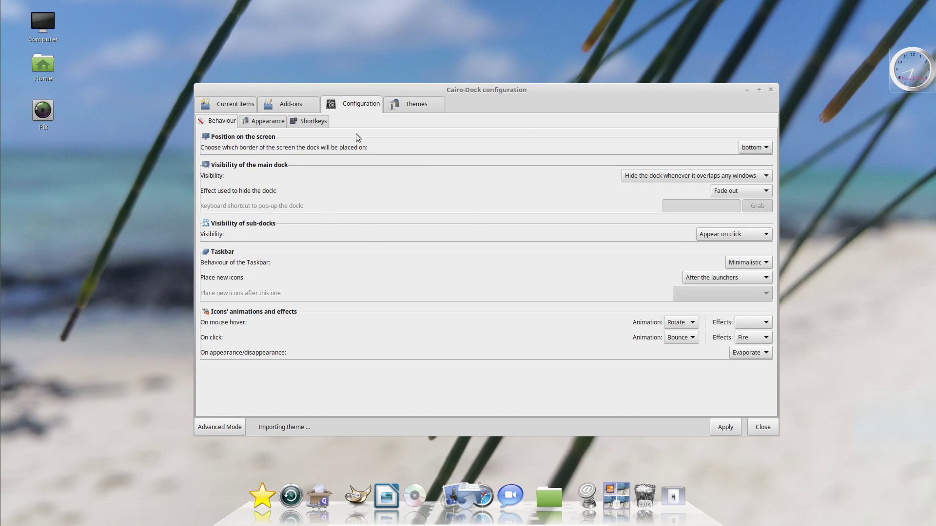
{"action": "left_click", "coordinate": [257, 124]}
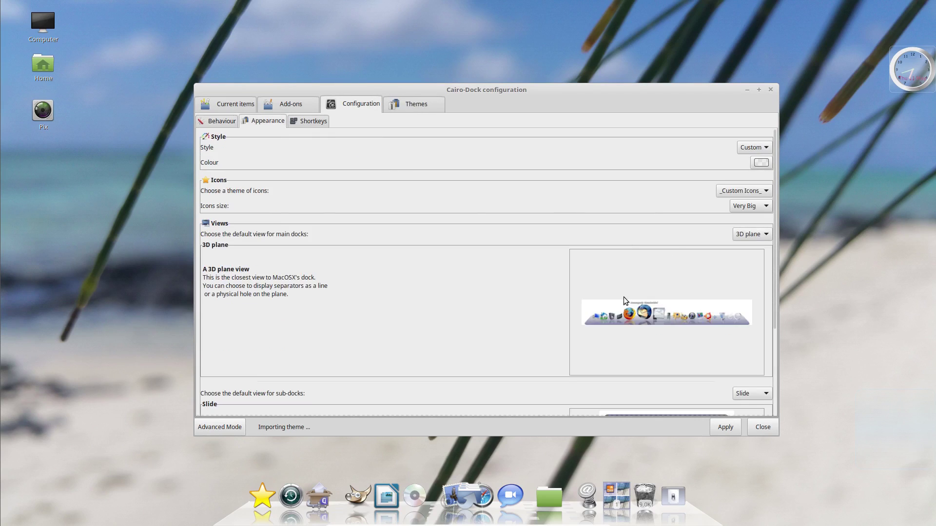
{"action": "scroll", "coordinate": [617, 260], "scroll_direction": "down", "scroll_amount": 1}
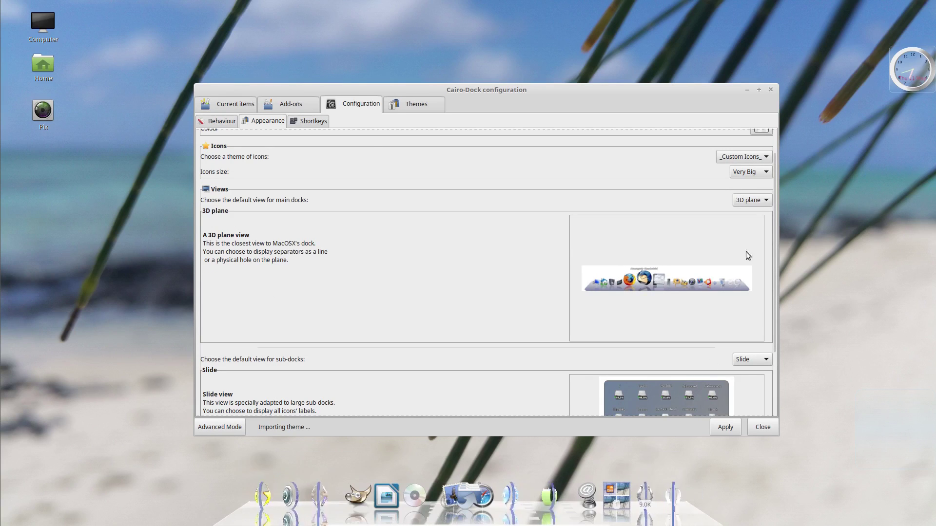
{"action": "left_click", "coordinate": [753, 200]}
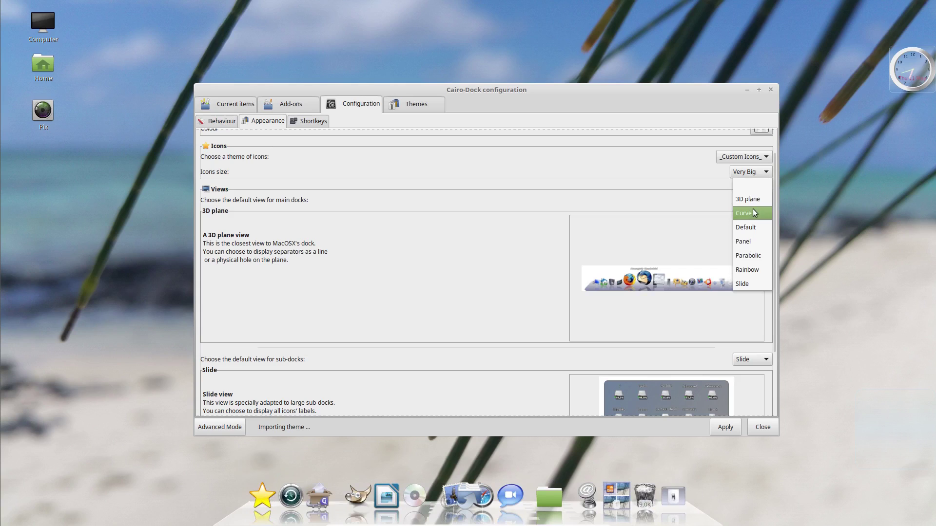
{"action": "left_click", "coordinate": [752, 209]}
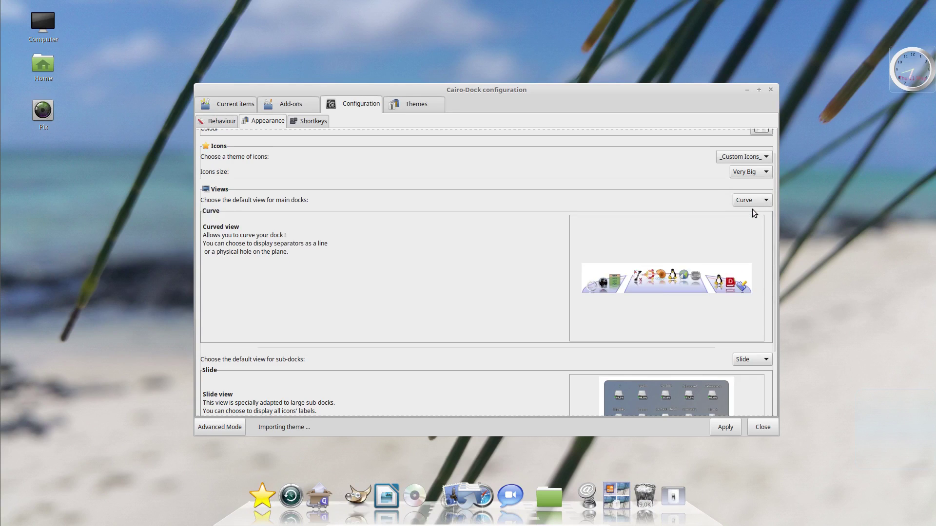
{"action": "left_click", "coordinate": [735, 431]}
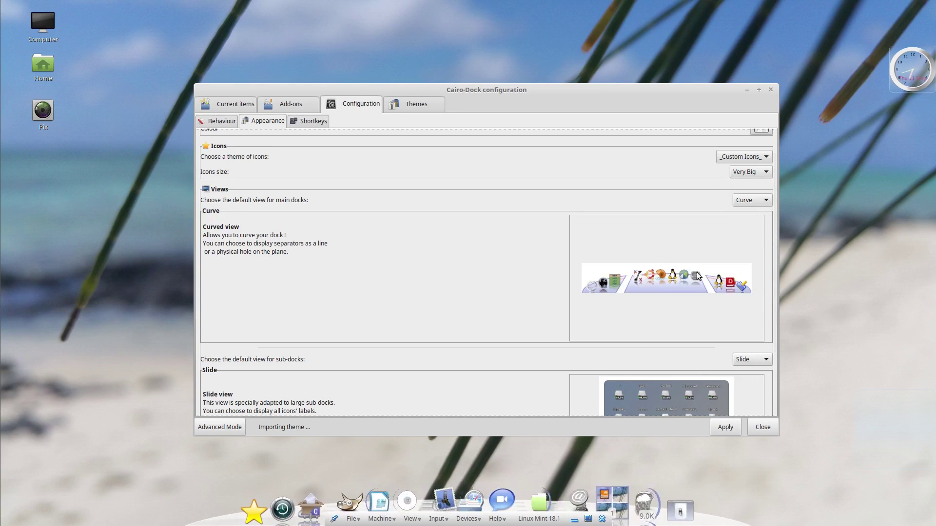
- Change the default view for main docks to Panel and apply it
{"action": "left_click", "coordinate": [753, 200]}
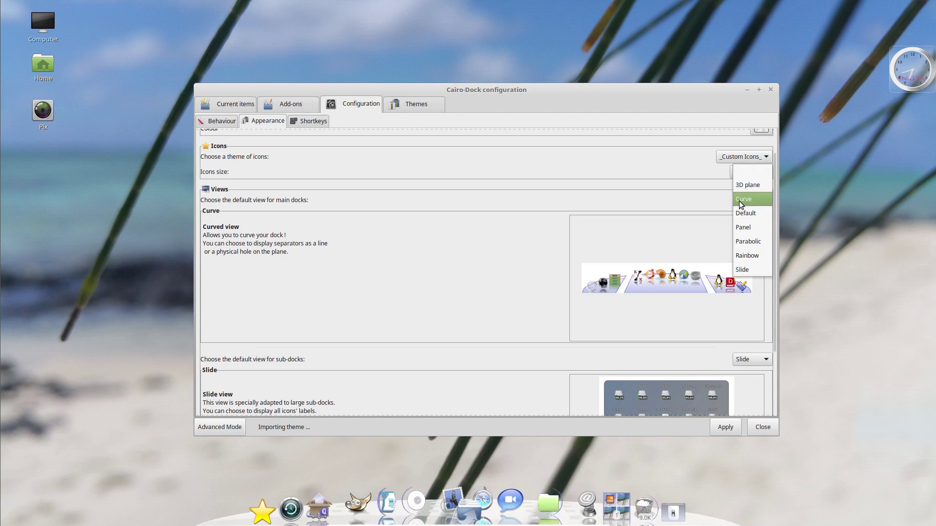
{"action": "left_click", "coordinate": [744, 227]}
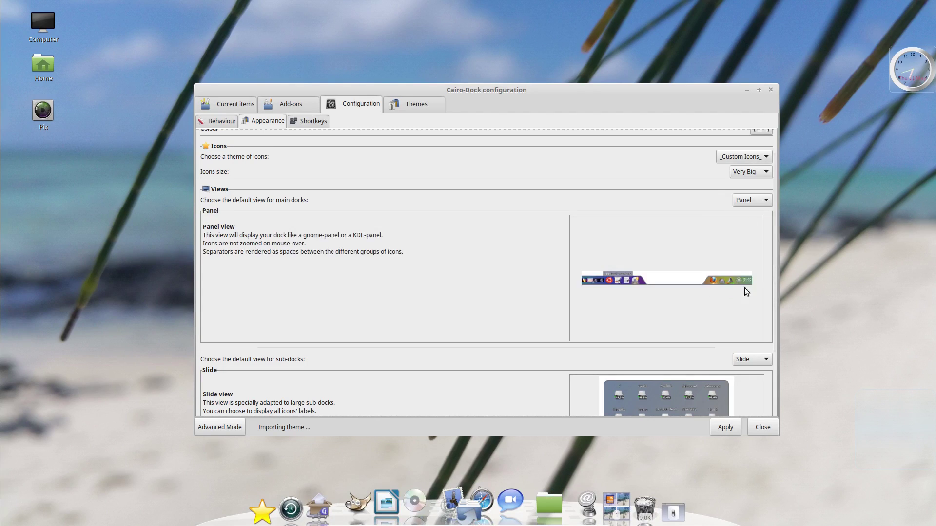
{"action": "left_click", "coordinate": [735, 430]}
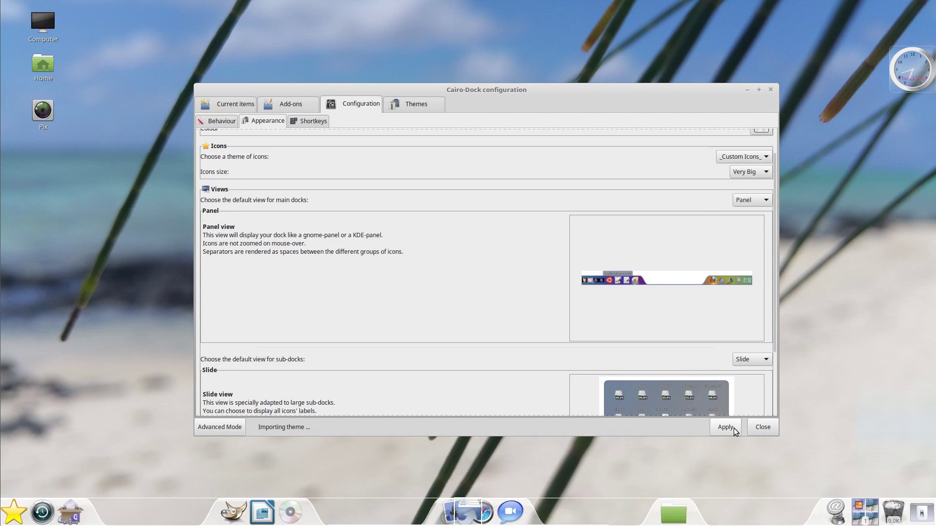
- Switch the main docks' default view to Parabolic and apply the change
{"action": "left_click", "coordinate": [753, 202]}
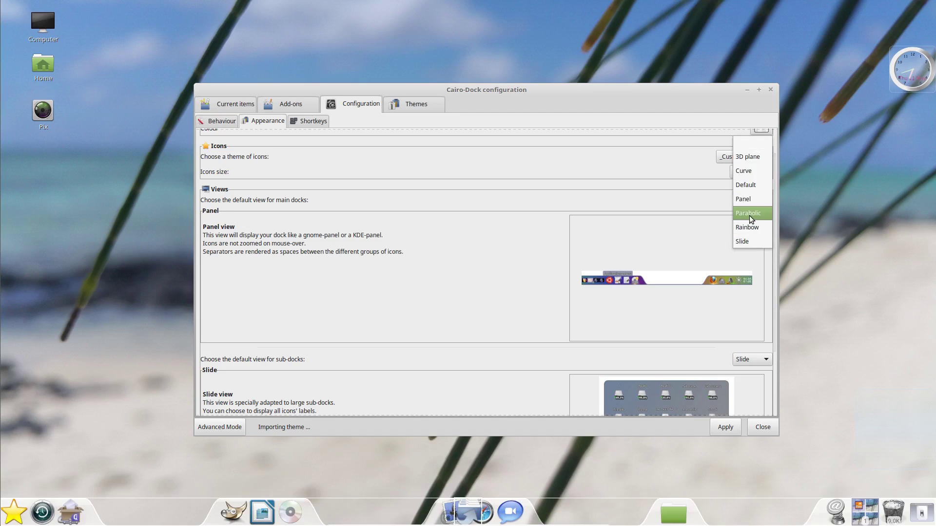
{"action": "left_click", "coordinate": [750, 214]}
{"action": "left_click", "coordinate": [725, 429]}
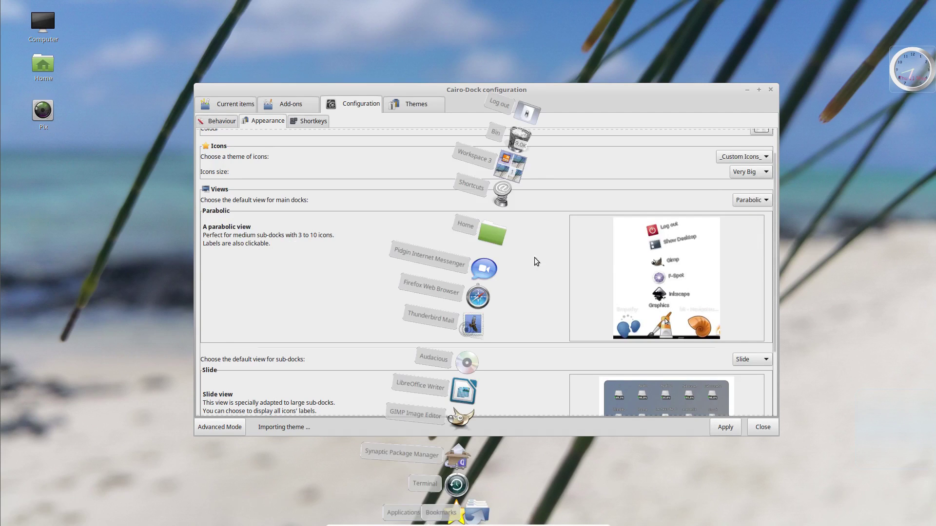
- Apply the Rainbow view as the default for main docks
{"action": "left_click", "coordinate": [751, 200]}
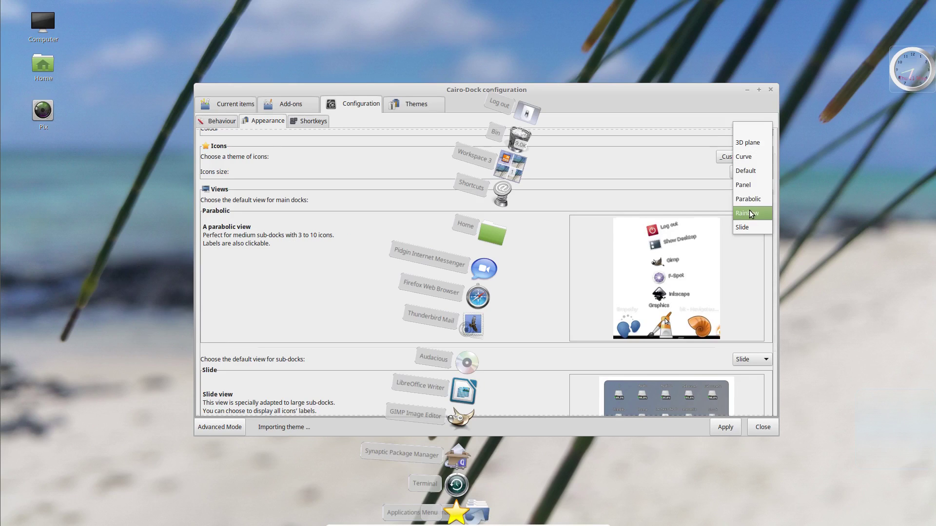
{"action": "left_click", "coordinate": [749, 212]}
{"action": "left_click", "coordinate": [725, 428]}
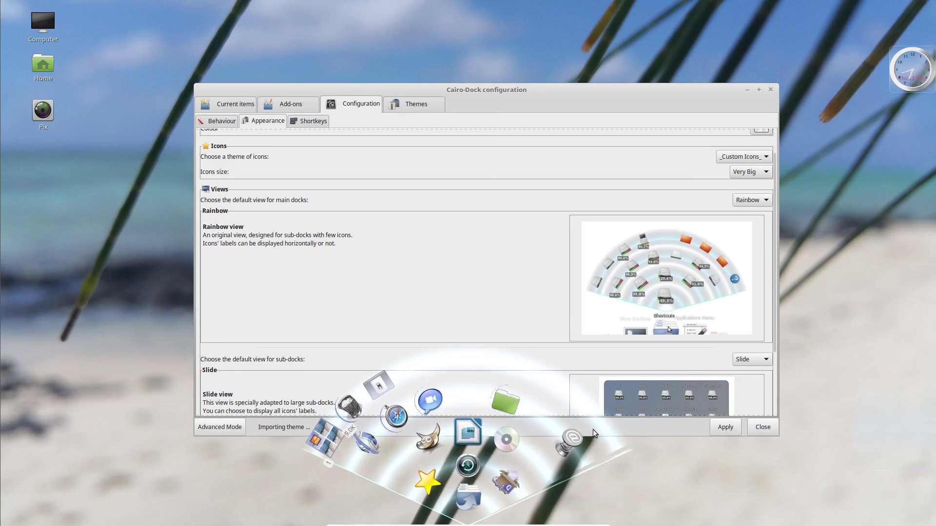
- Apply the Slide view as the main docks' default and look through the icons in the resulting dock
{"action": "left_click", "coordinate": [751, 200]}
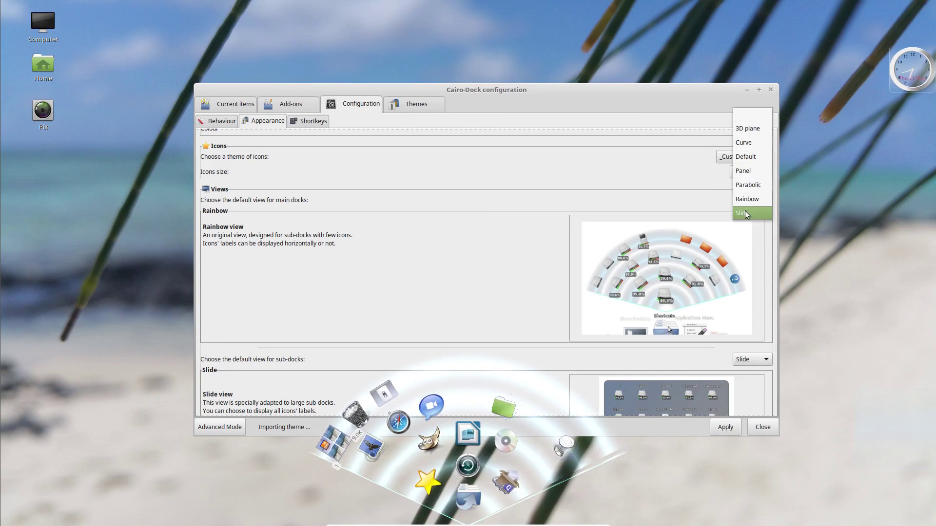
{"action": "left_click", "coordinate": [746, 211]}
{"action": "left_click", "coordinate": [738, 426]}
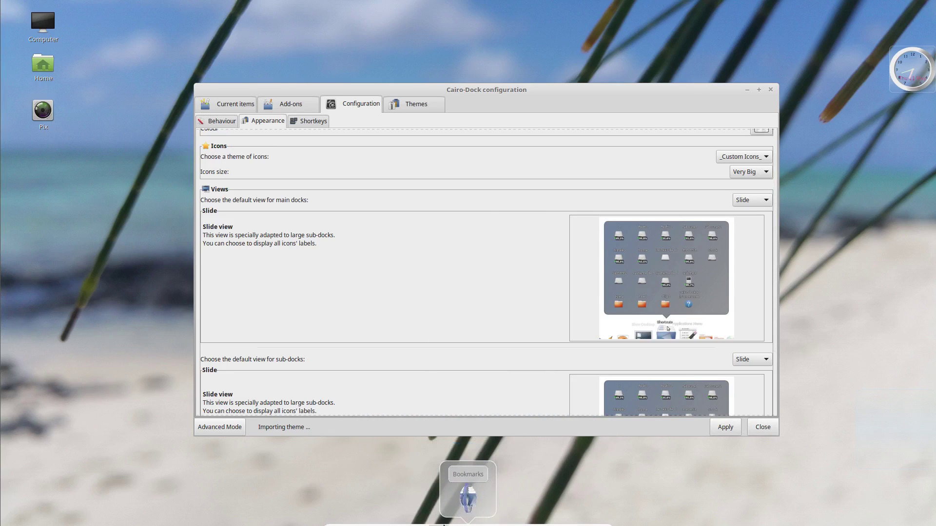
{"action": "mouse_move", "coordinate": [467, 505]}
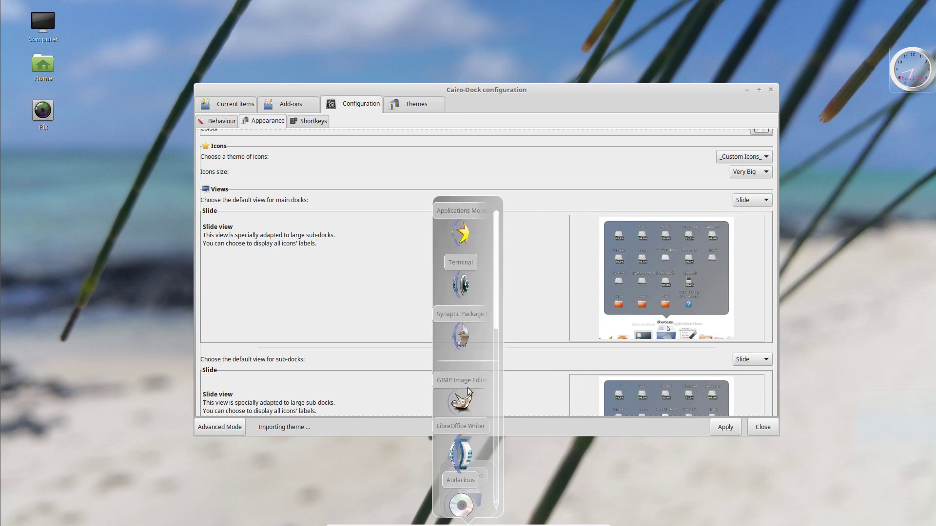
{"action": "scroll", "coordinate": [474, 323], "scroll_direction": "down", "scroll_amount": 3}
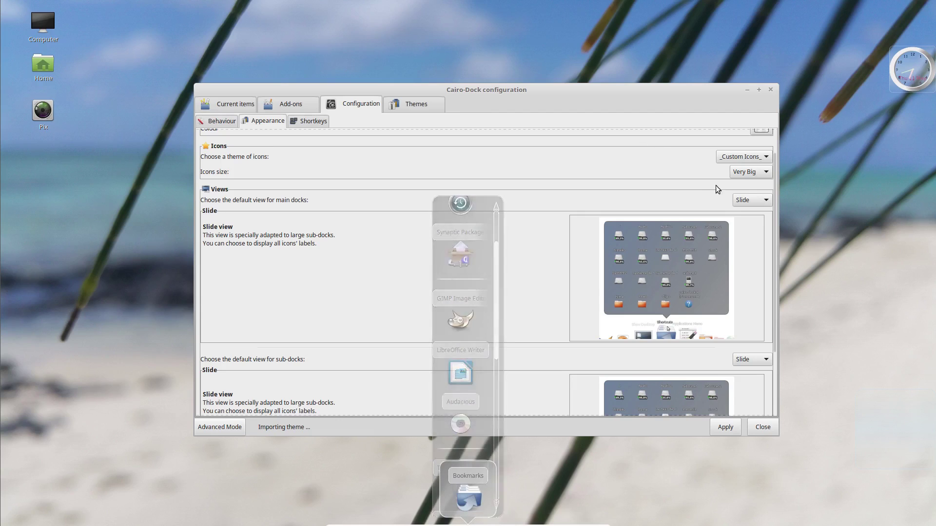
- Set the main docks' view to Default, the basic 2D view, and apply it
{"action": "left_click", "coordinate": [756, 199]}
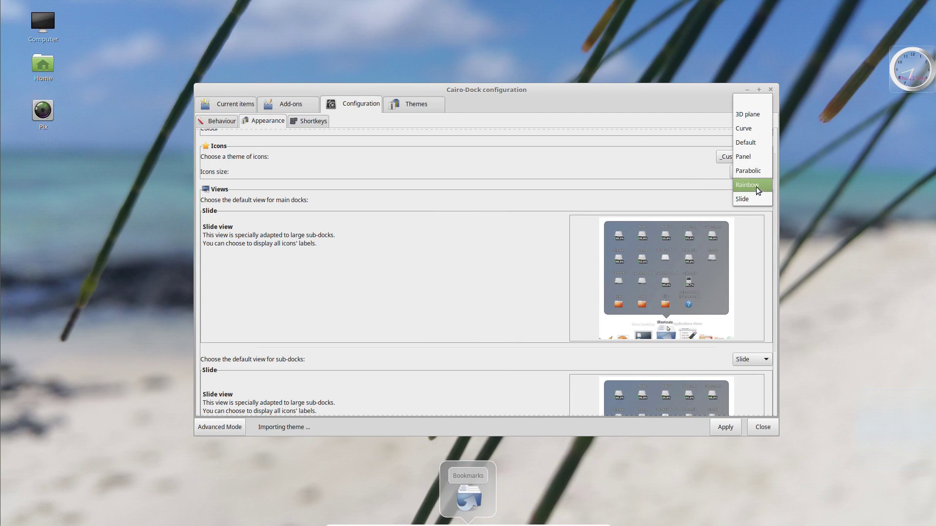
{"action": "left_click", "coordinate": [749, 138]}
{"action": "left_click", "coordinate": [725, 428]}
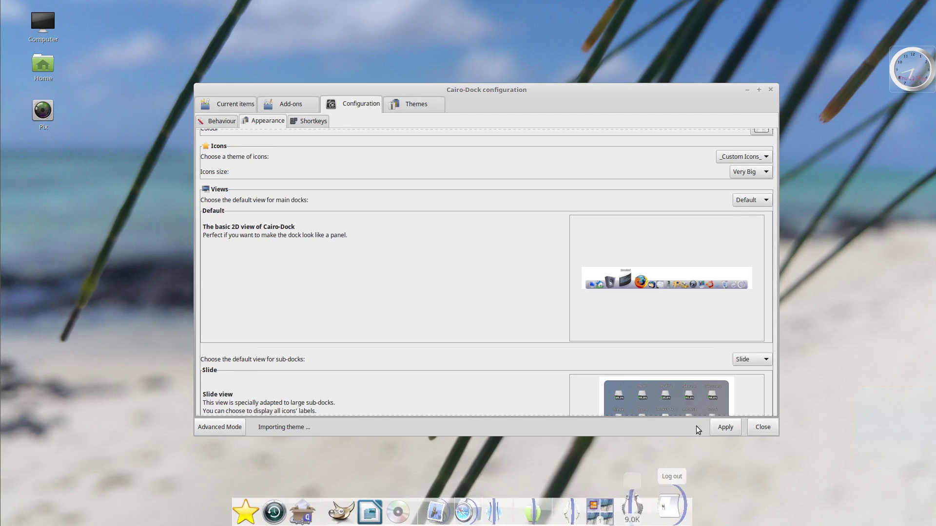
- Set the default view for main docks back to 3D plane and apply it
{"action": "left_click", "coordinate": [749, 199]}
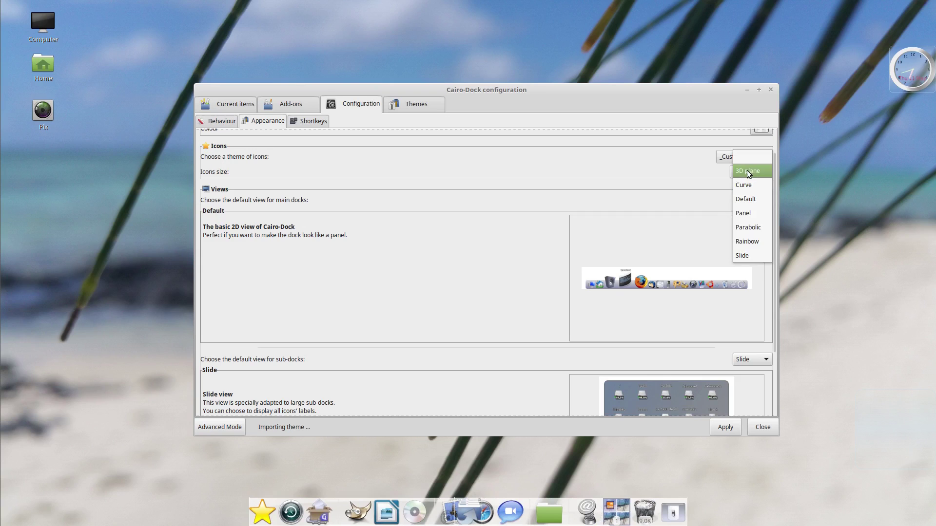
{"action": "left_click", "coordinate": [747, 171]}
{"action": "left_click", "coordinate": [729, 431]}
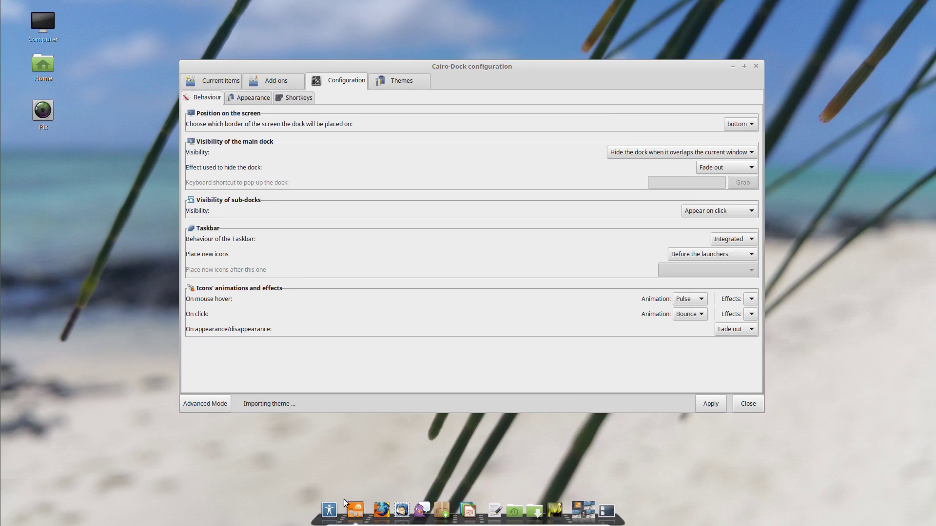
- Add a second main dock to the desktop
{"action": "right_click", "coordinate": [342, 517]}
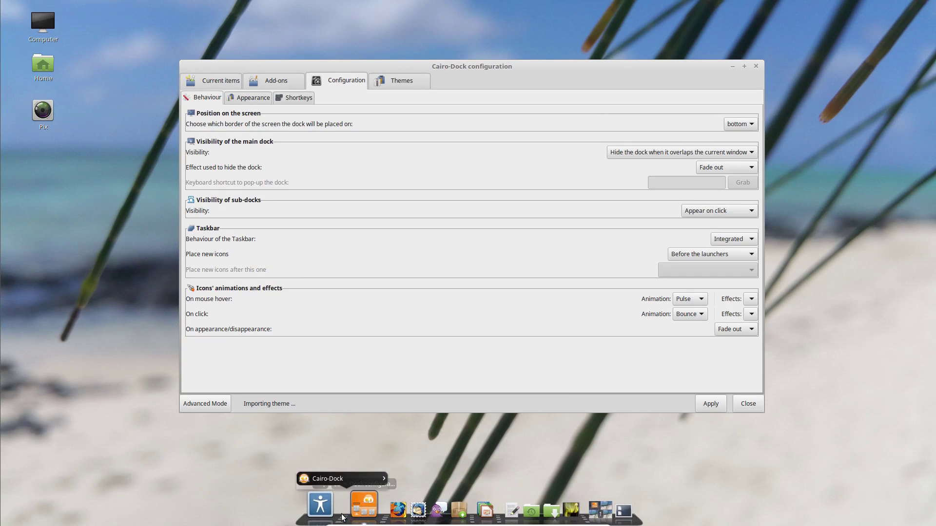
{"action": "mouse_move", "coordinate": [337, 477]}
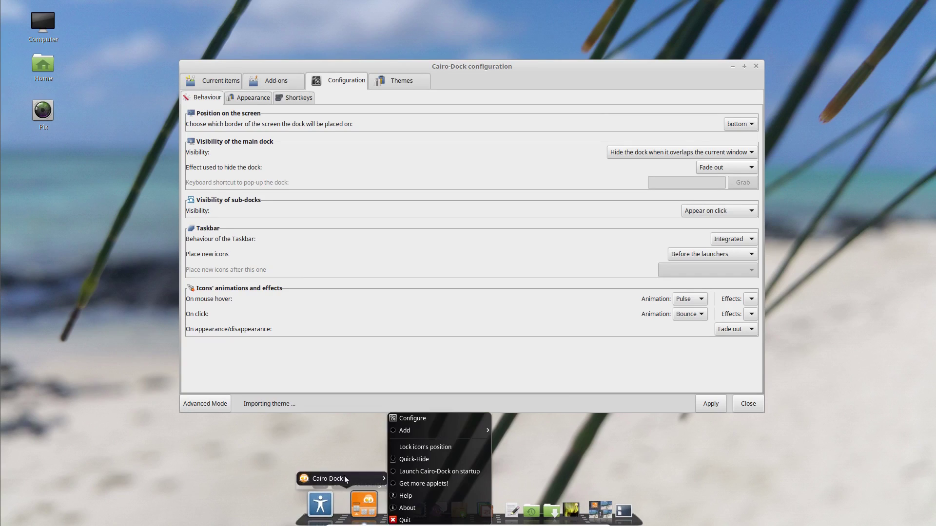
{"action": "mouse_move", "coordinate": [420, 428]}
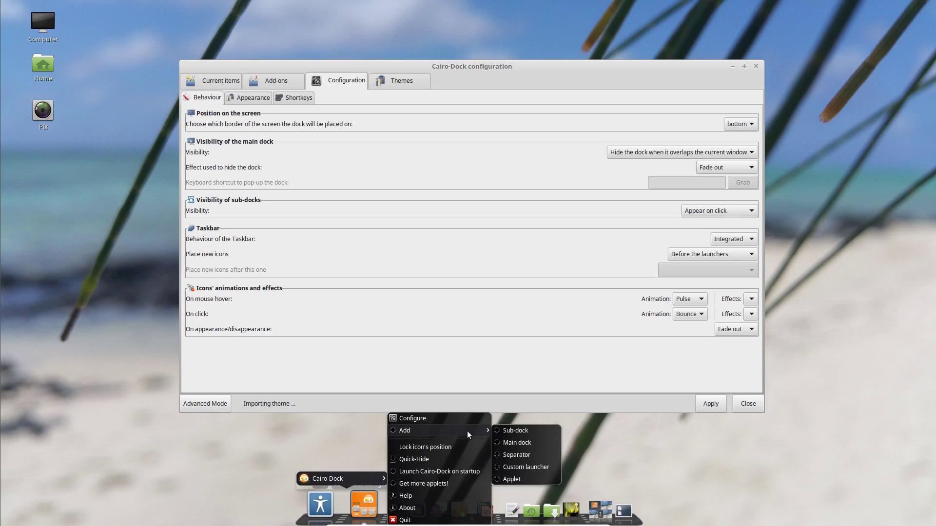
{"action": "left_click", "coordinate": [521, 443]}
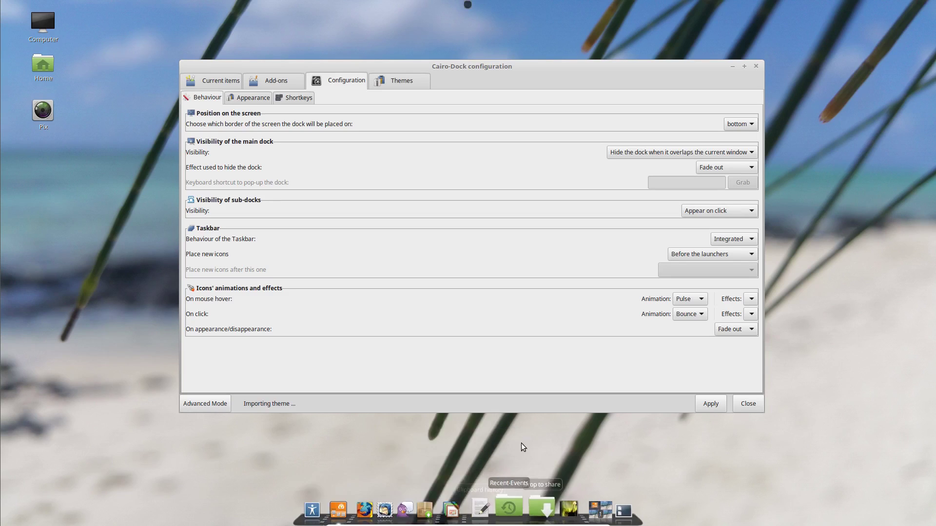
- Enable the Screenshot applet among the Cairo-Dock add-ons and close the configuration
{"action": "right_click", "coordinate": [469, 5]}
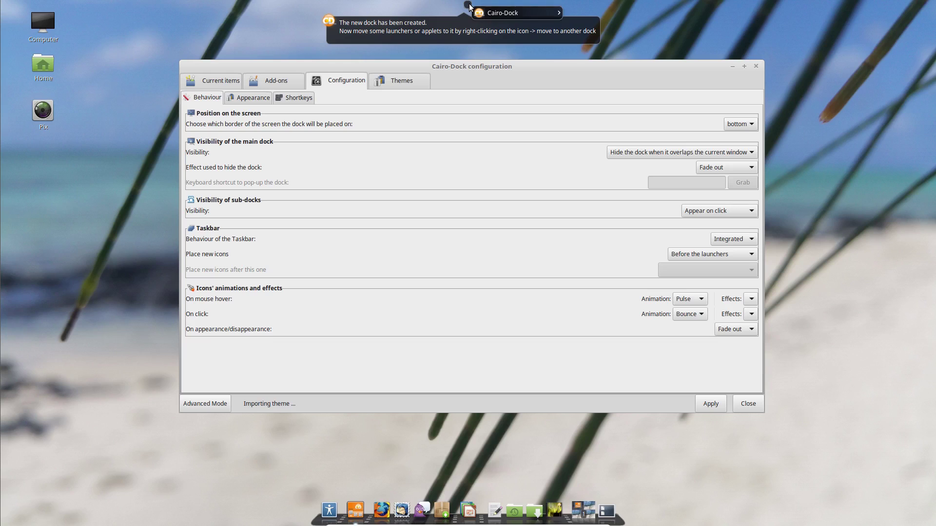
{"action": "mouse_move", "coordinate": [473, 7]}
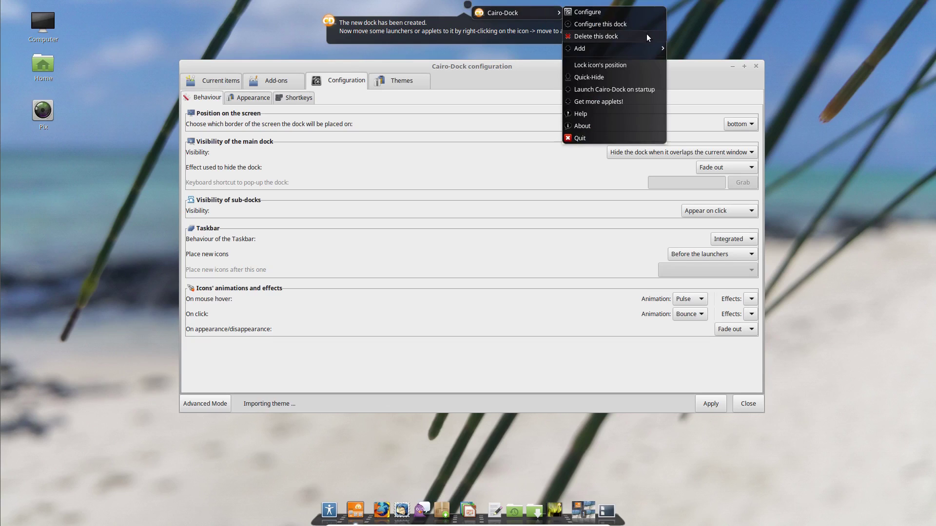
{"action": "mouse_move", "coordinate": [640, 45]}
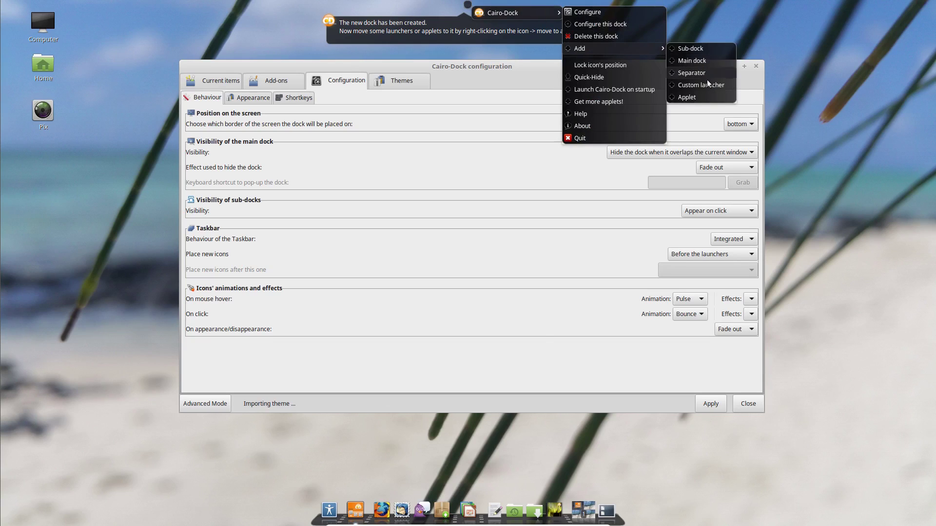
{"action": "left_click", "coordinate": [702, 96]}
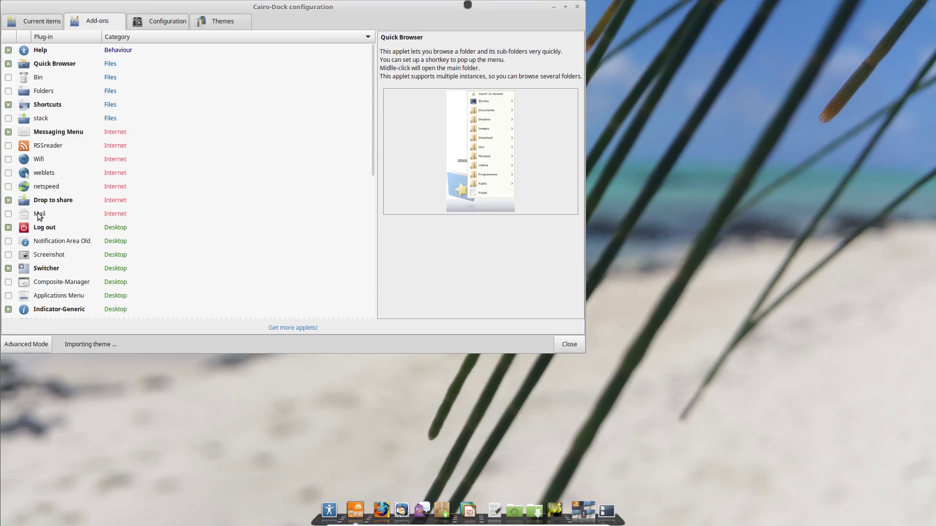
{"action": "left_click", "coordinate": [40, 258]}
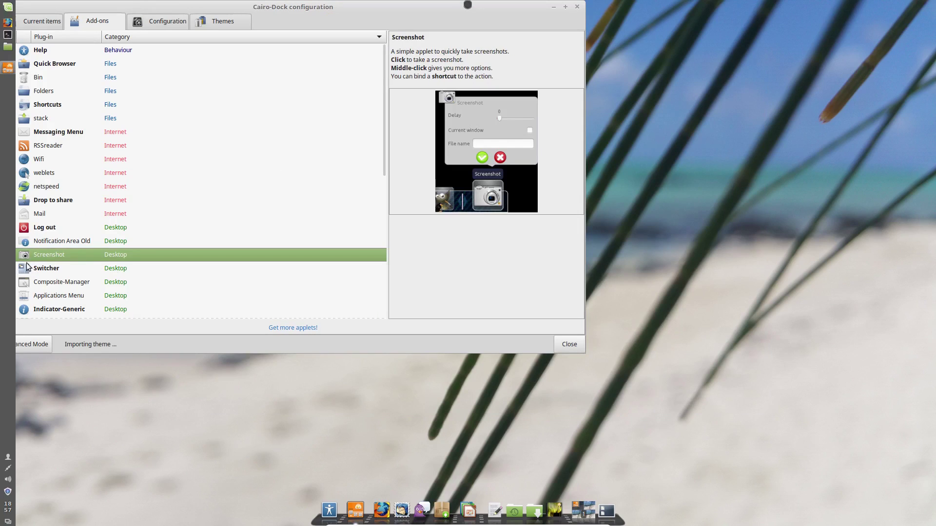
{"action": "left_click", "coordinate": [9, 255]}
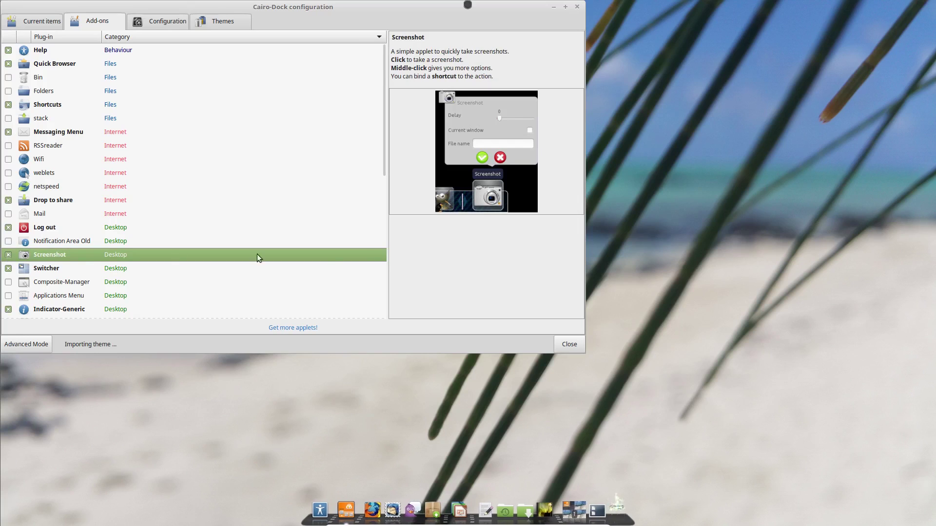
{"action": "left_click", "coordinate": [566, 344]}
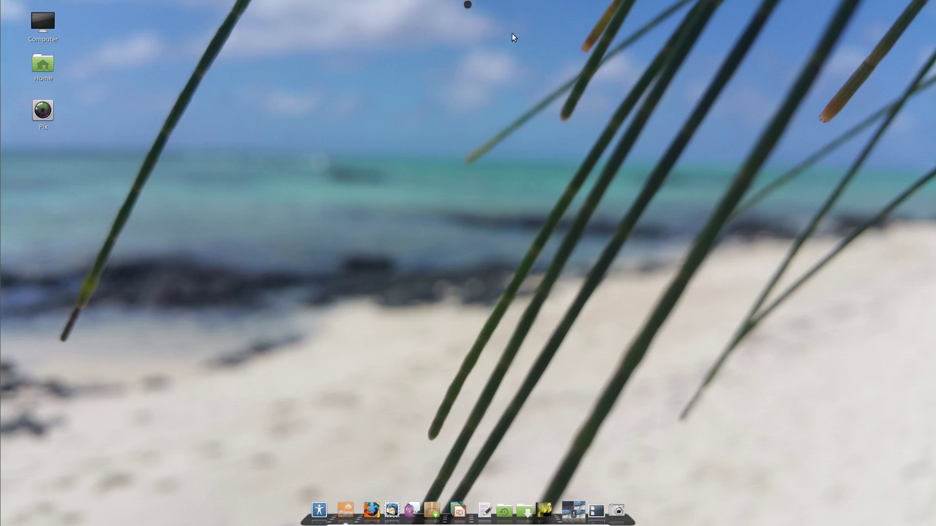
- Add an empty custom launcher to the new Top dock and place the desktop's Pix shortcut beside it
{"action": "right_click", "coordinate": [466, 5]}
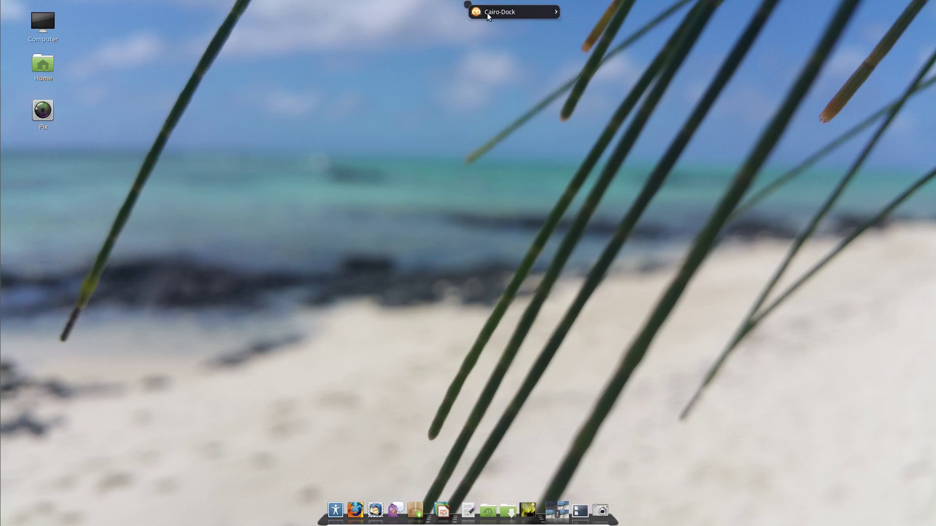
{"action": "mouse_move", "coordinate": [486, 13]}
{"action": "mouse_move", "coordinate": [604, 47]}
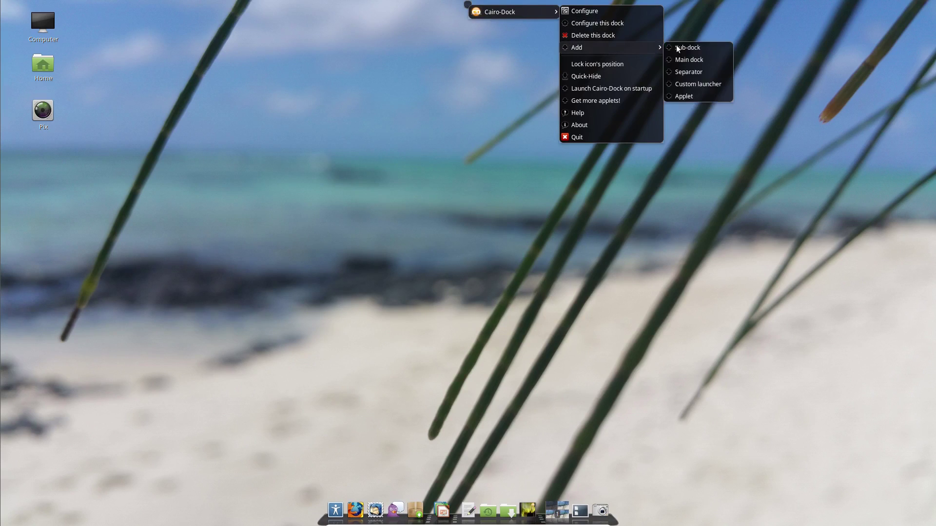
{"action": "left_click", "coordinate": [690, 81]}
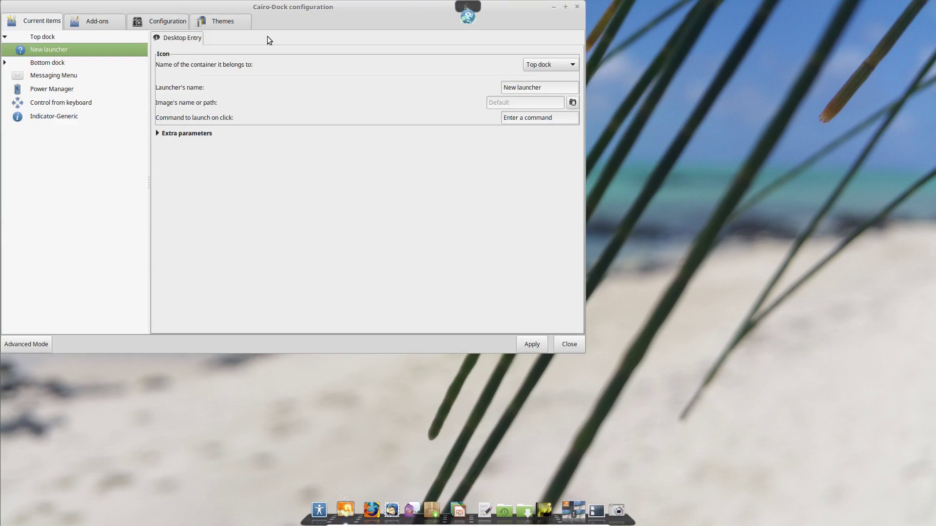
{"action": "left_click_drag", "start_coordinate": [244, 7], "coordinate": [450, 94]}
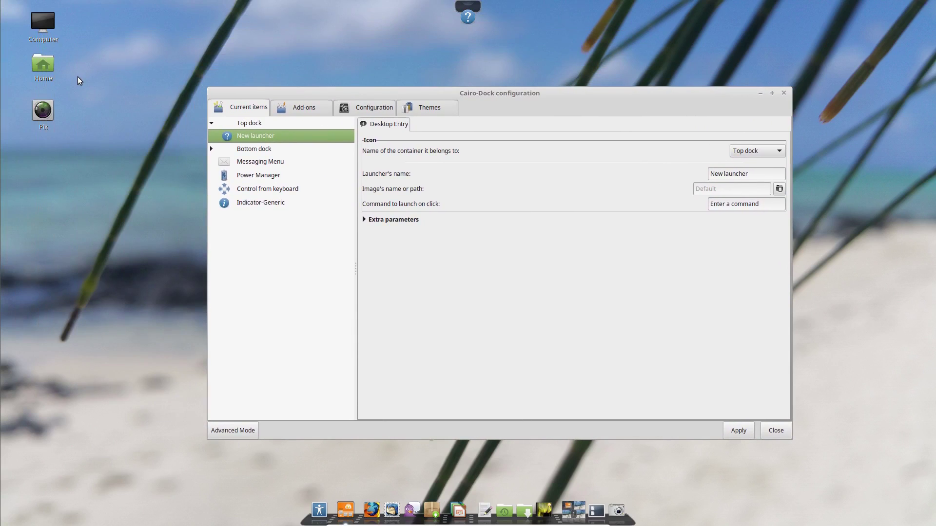
{"action": "left_click_drag", "start_coordinate": [44, 111], "coordinate": [472, 11]}
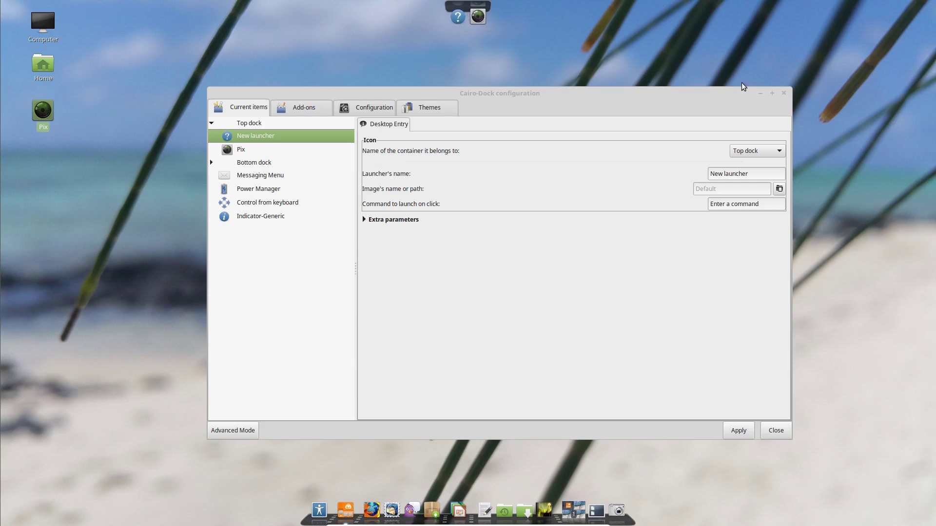
{"action": "left_click", "coordinate": [762, 93]}
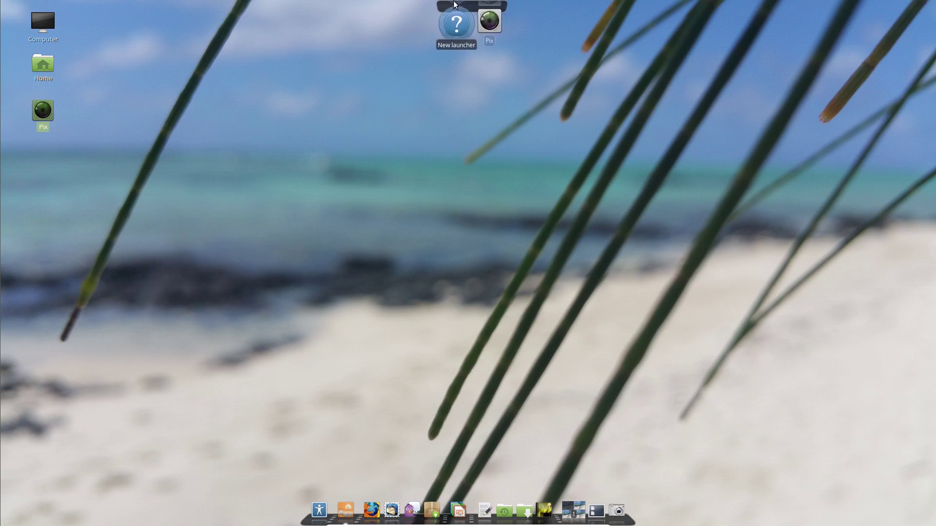
- Delete the Top dock together with its new launchers
{"action": "right_click", "coordinate": [460, 22]}
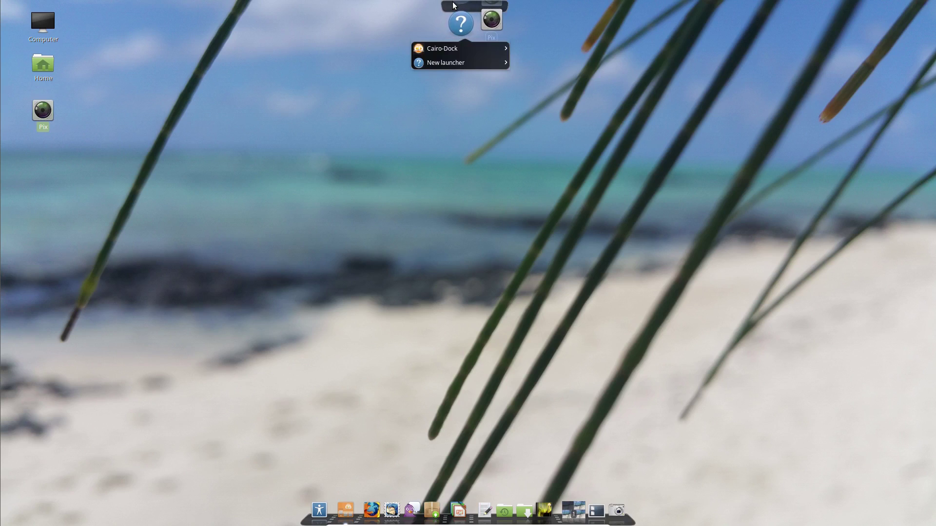
{"action": "mouse_move", "coordinate": [478, 48]}
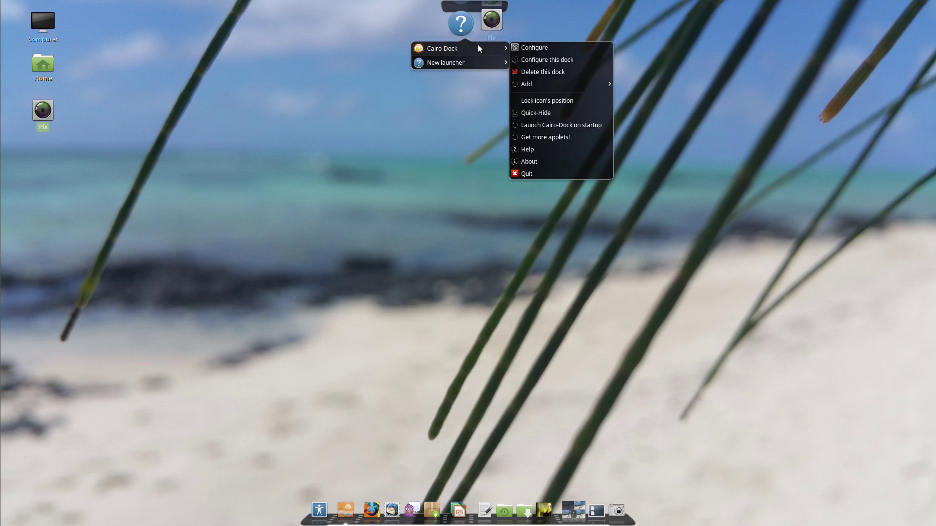
{"action": "left_click", "coordinate": [539, 72]}
{"action": "left_click", "coordinate": [431, 73]}
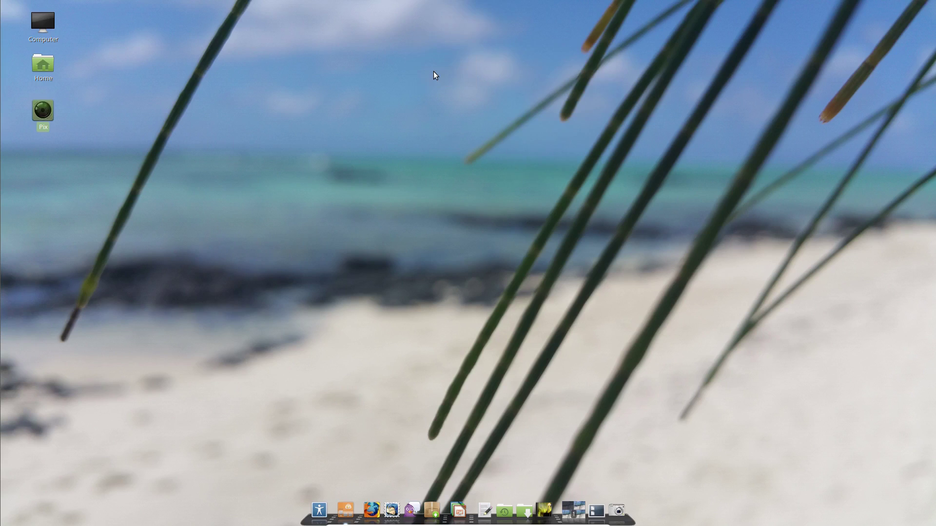
- Open the Cairo-Dock configuration from the bottom dock and show its appearance settings
{"action": "right_click", "coordinate": [335, 515]}
{"action": "mouse_move", "coordinate": [337, 482]}
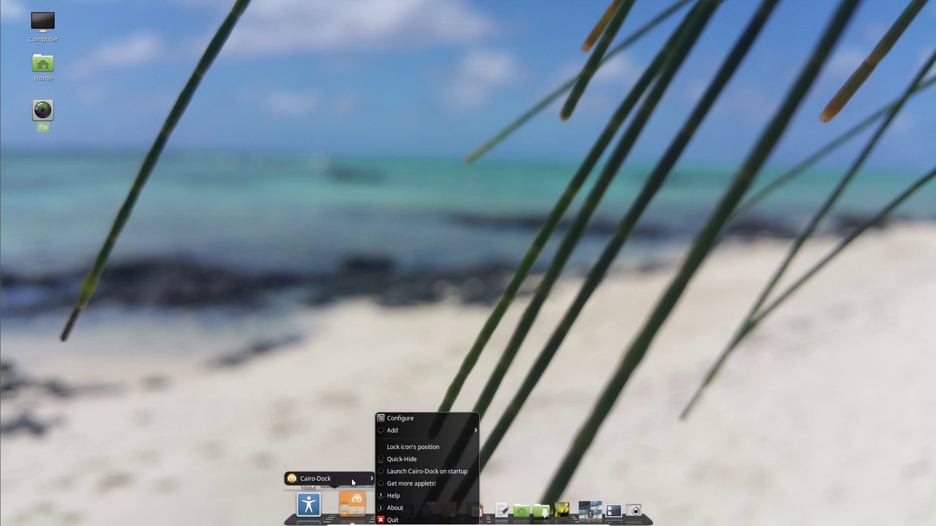
{"action": "left_click", "coordinate": [421, 418]}
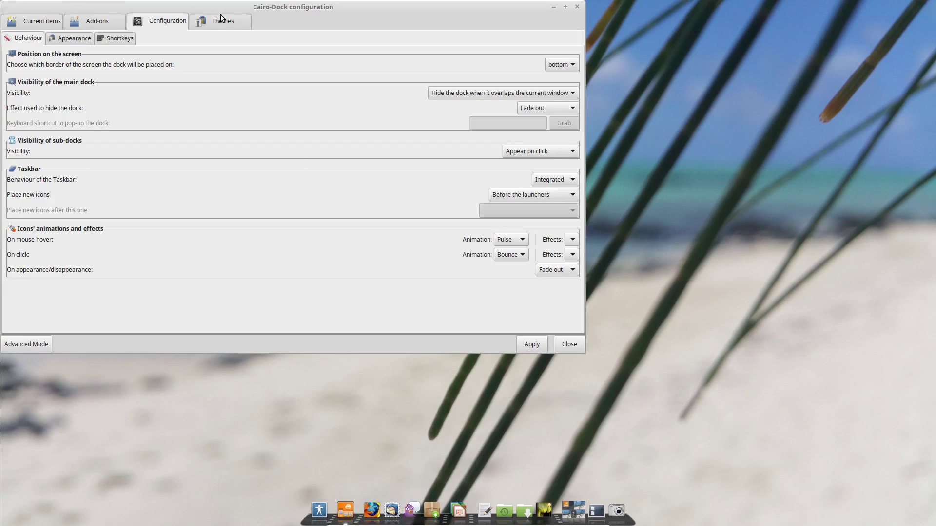
{"action": "left_click", "coordinate": [109, 42]}
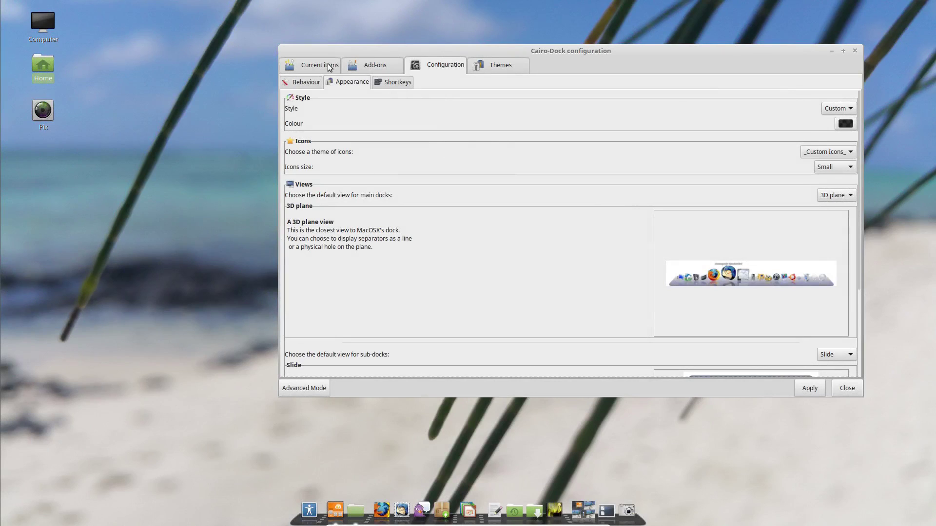
- Look through the Advanced Mode modules by category, including Appearance, Files and Accessories, and return to Simple Mode before closing the configuration
{"action": "left_click", "coordinate": [316, 386]}
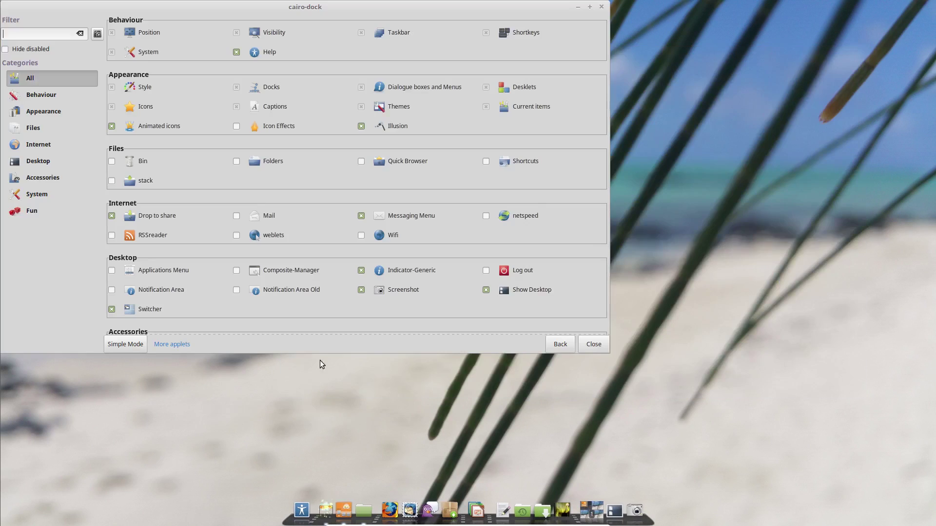
{"action": "scroll", "coordinate": [234, 161], "scroll_direction": "down", "scroll_amount": 5}
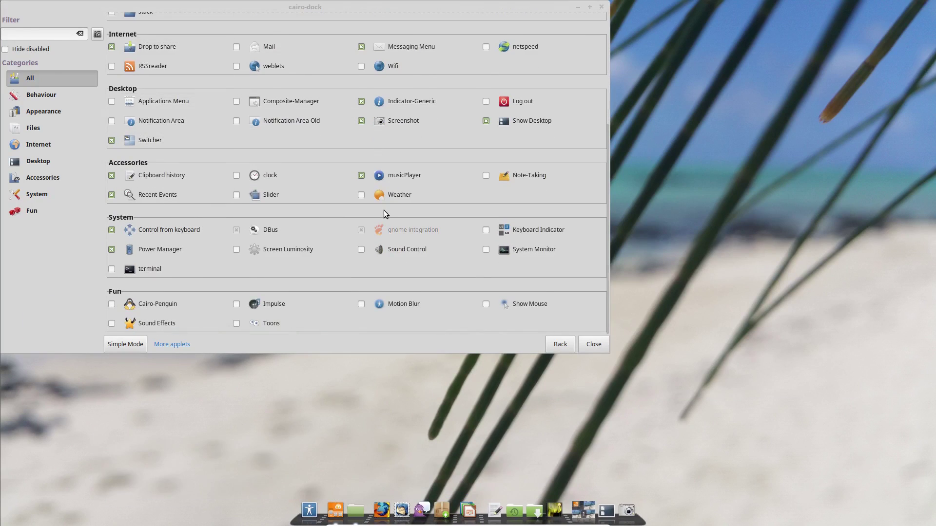
{"action": "scroll", "coordinate": [362, 195], "scroll_direction": "up", "scroll_amount": 5}
{"action": "left_click", "coordinate": [23, 97]}
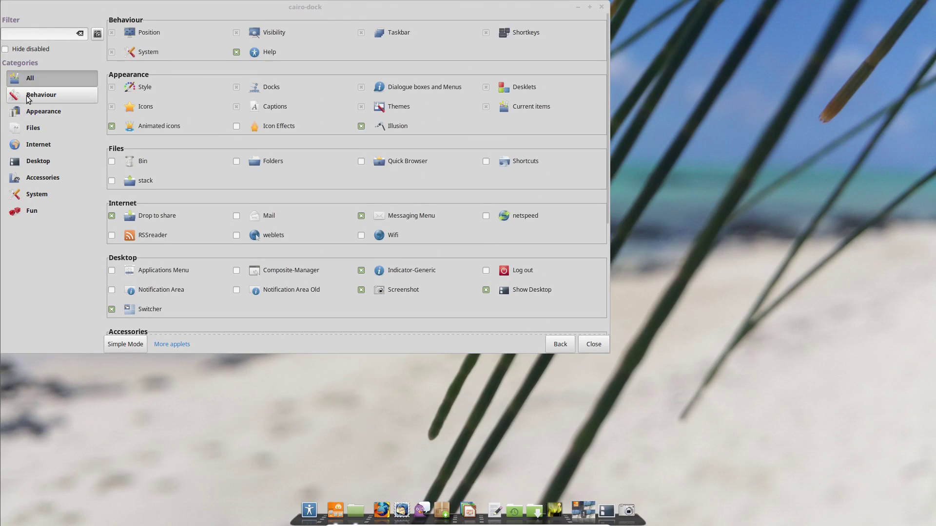
{"action": "left_click", "coordinate": [23, 113]}
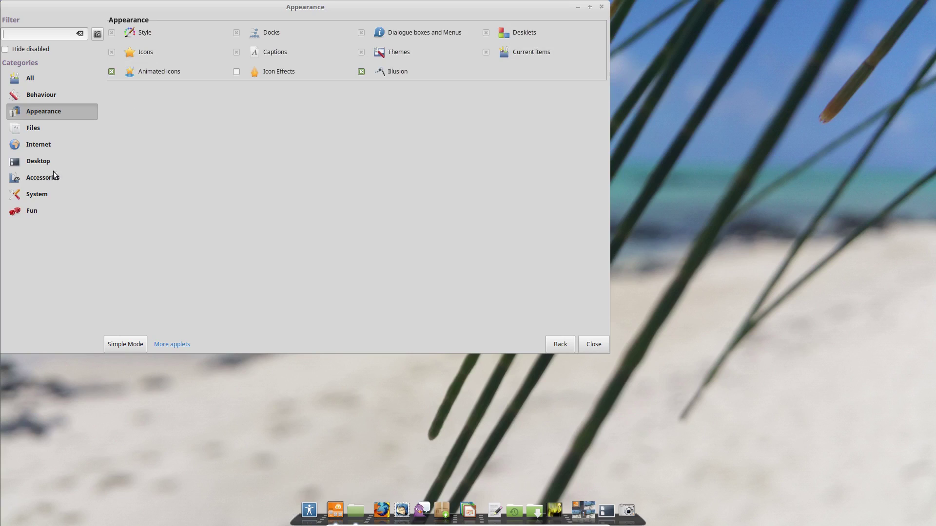
{"action": "left_click", "coordinate": [41, 147]}
{"action": "left_click", "coordinate": [37, 128]}
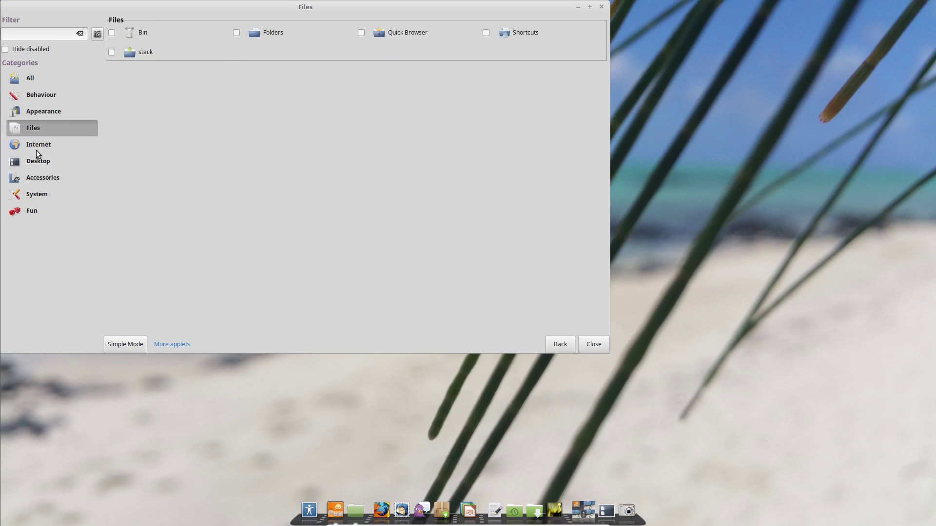
{"action": "left_click", "coordinate": [34, 155]}
{"action": "left_click", "coordinate": [30, 178]}
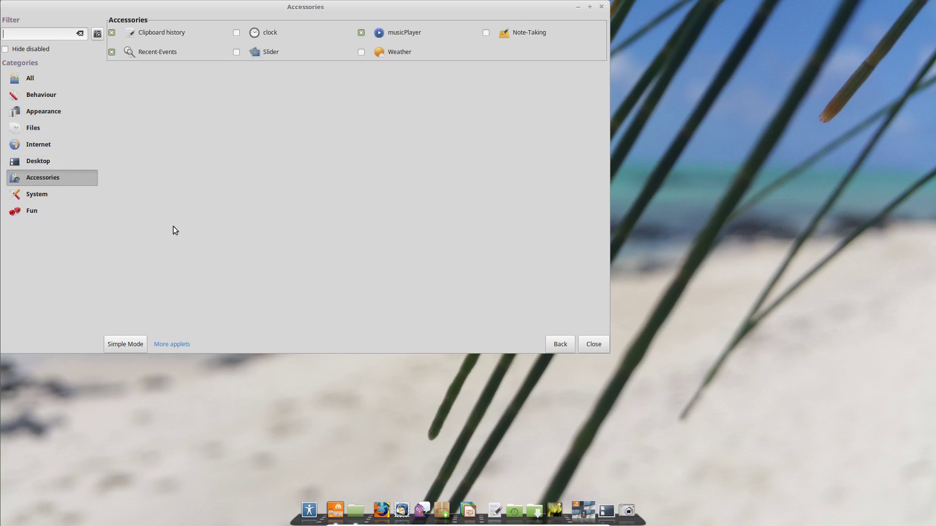
{"action": "left_click", "coordinate": [121, 344]}
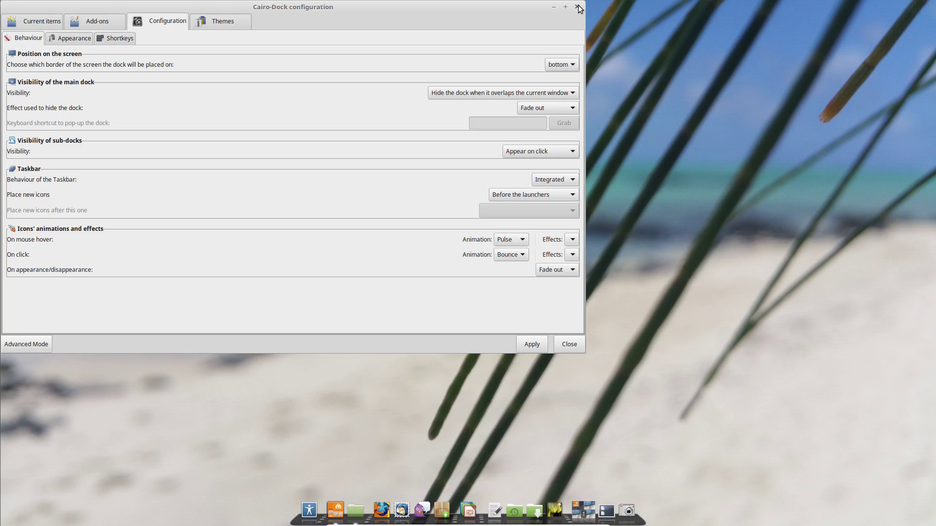
{"action": "left_click", "coordinate": [566, 344]}
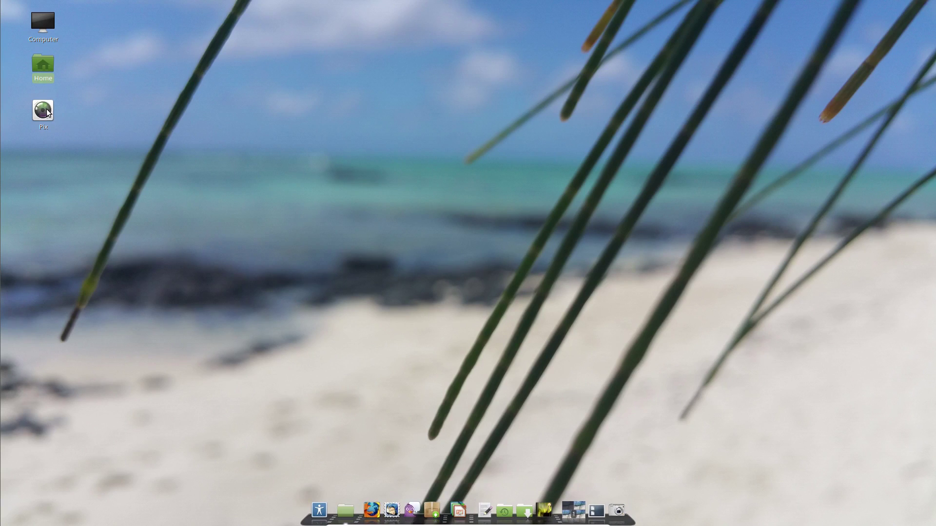
- Launch HexChat from the Internet applications of the Mint menu
{"action": "mouse_move", "coordinate": [2, 96]}
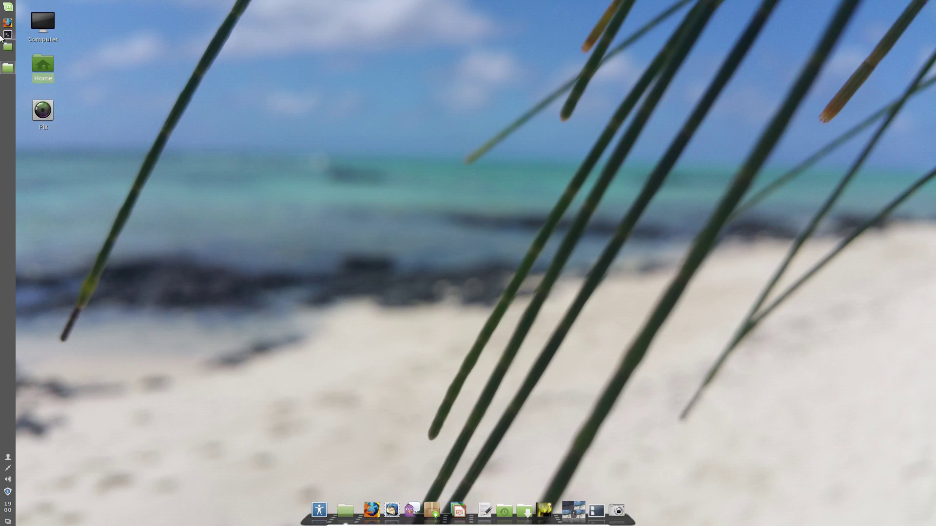
{"action": "left_click", "coordinate": [6, 11]}
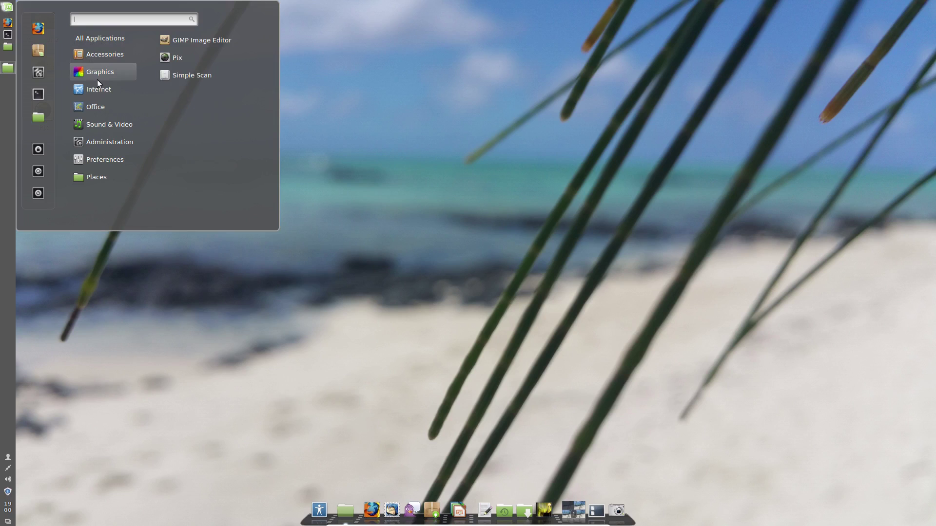
{"action": "mouse_move", "coordinate": [98, 89]}
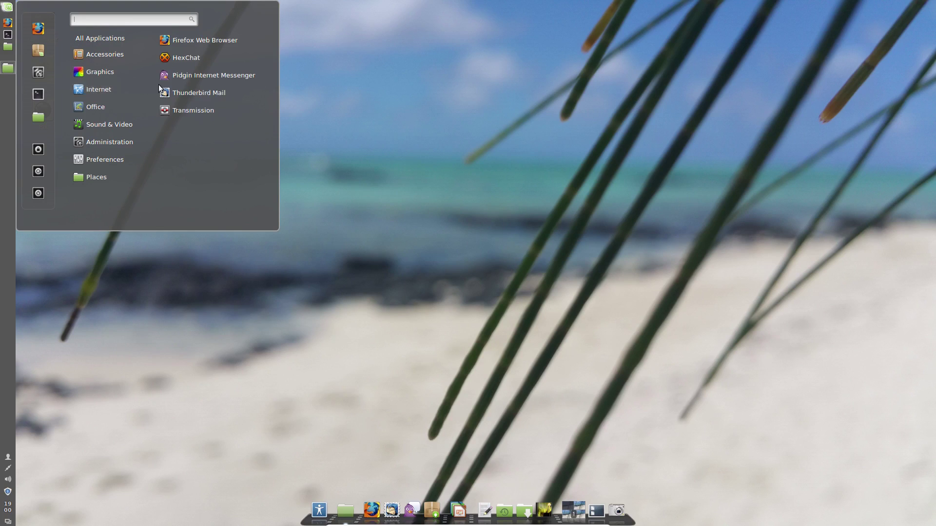
{"action": "left_click", "coordinate": [176, 58]}
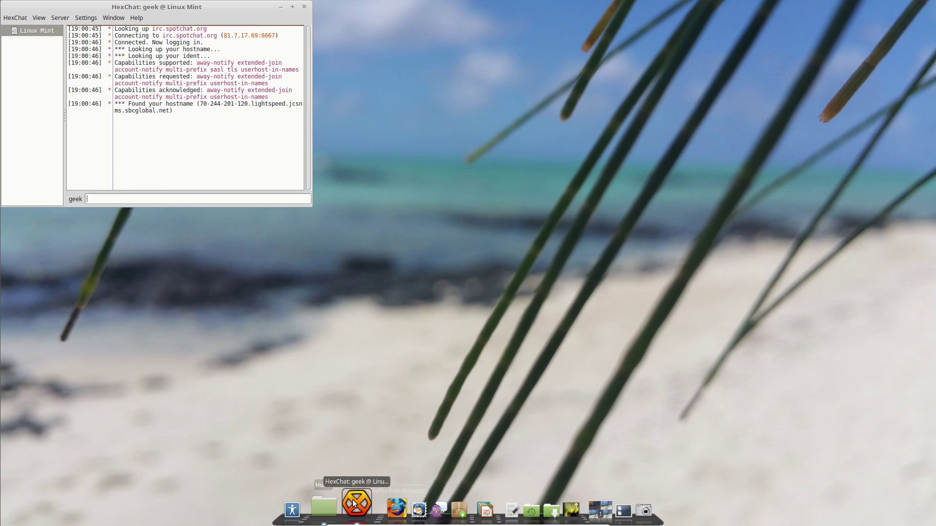
- Pin the running HexChat application to the dock as a launcher and minimize its window
{"action": "right_click", "coordinate": [355, 504]}
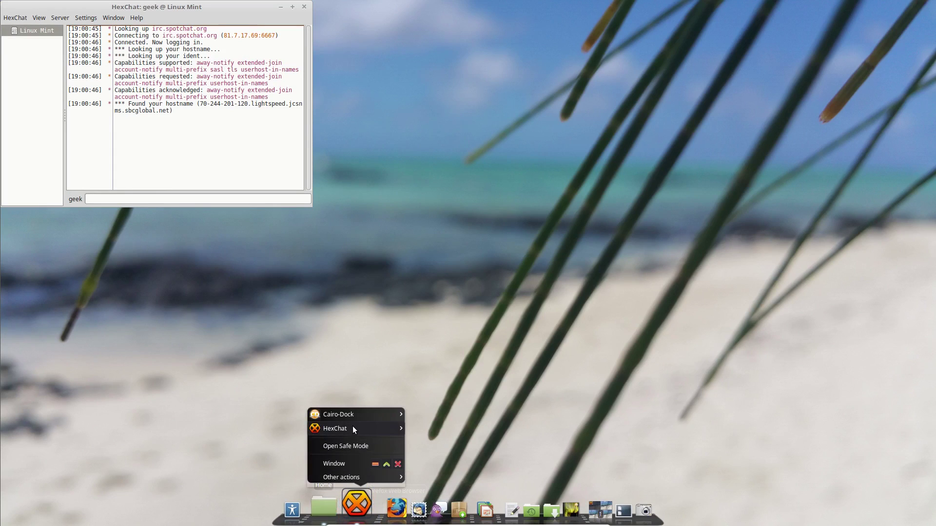
{"action": "mouse_move", "coordinate": [353, 428]}
{"action": "left_click", "coordinate": [434, 440]}
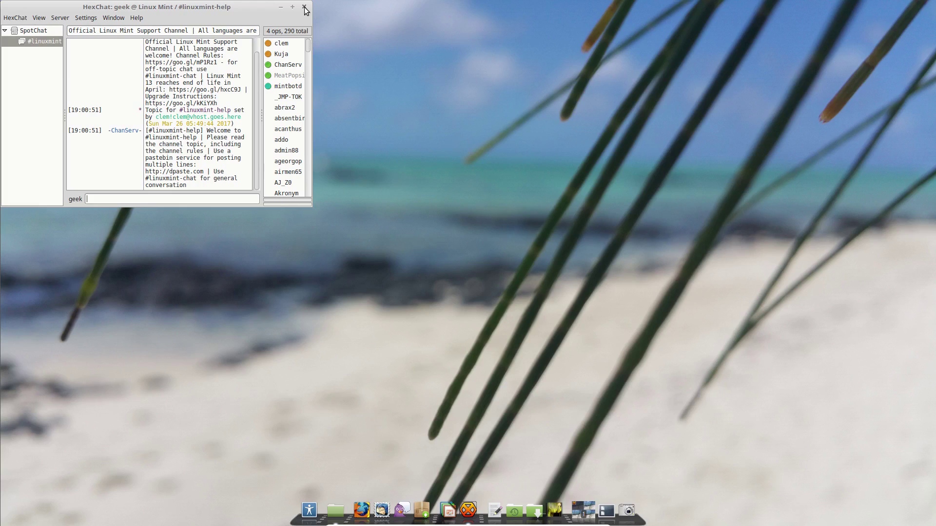
{"action": "left_click", "coordinate": [282, 8]}
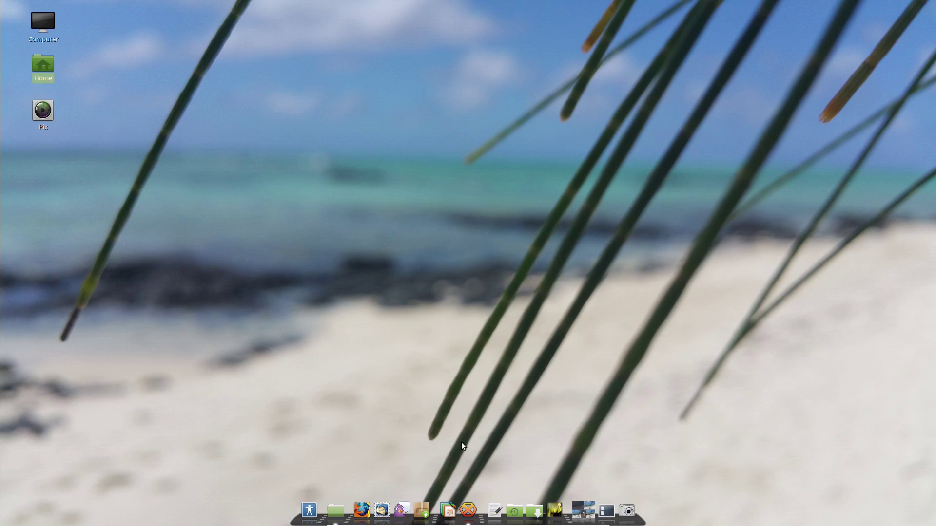
- Remove the HexChat launcher from the dock and confirm the removal
{"action": "right_click", "coordinate": [470, 505]}
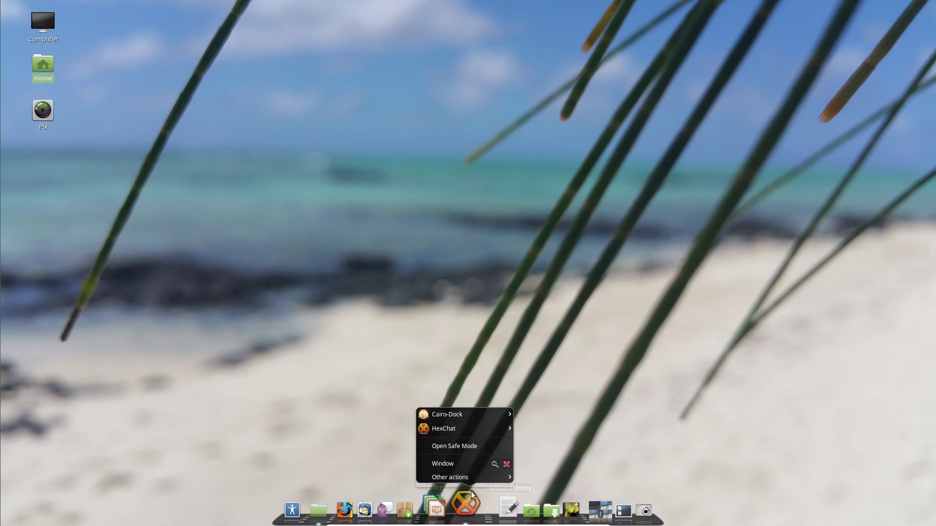
{"action": "mouse_move", "coordinate": [470, 431]}
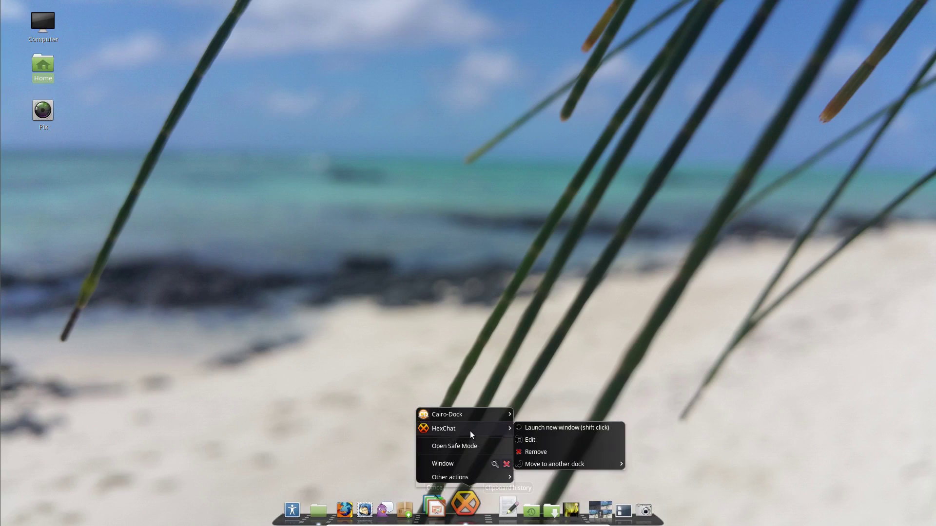
{"action": "left_click", "coordinate": [554, 452]}
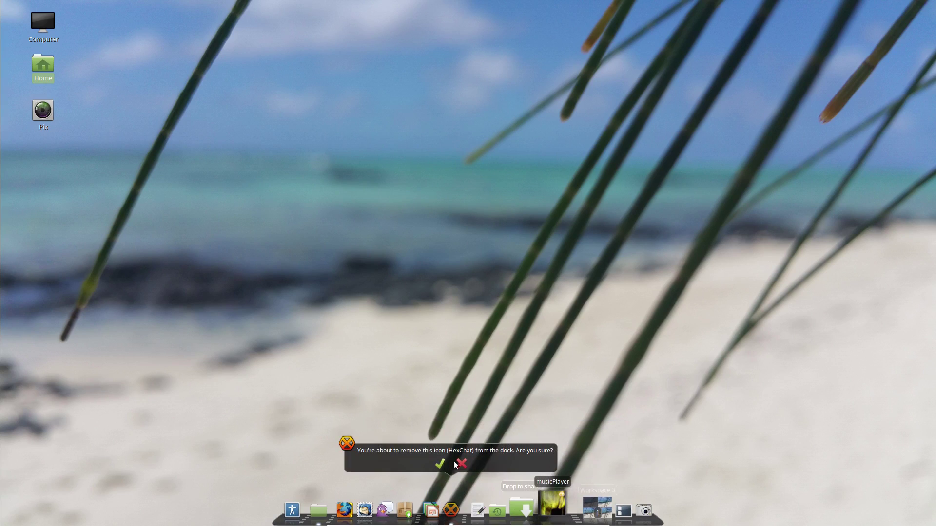
{"action": "left_click", "coordinate": [439, 462]}
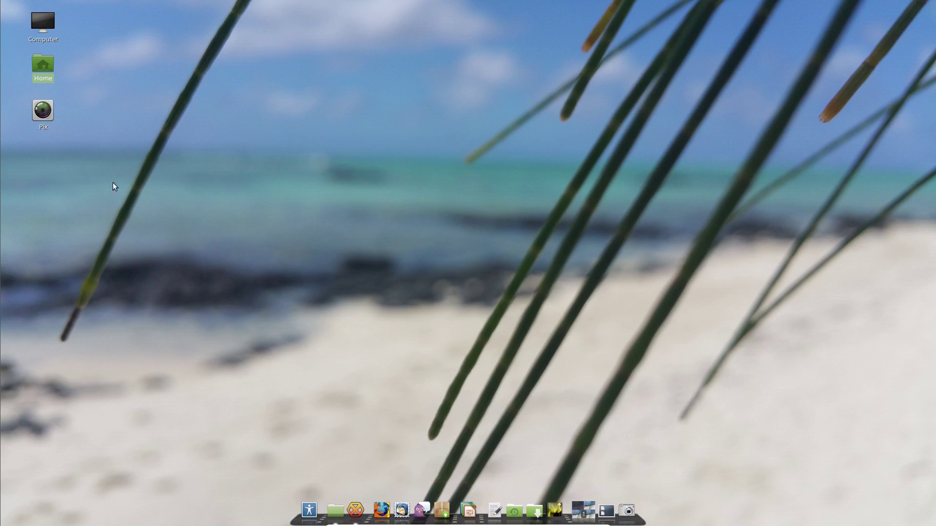
- Add the Pix desktop shortcut to the dock as a launcher between the mail and chat launchers, and deselect the desktop icon
{"action": "left_click_drag", "start_coordinate": [43, 109], "coordinate": [415, 512]}
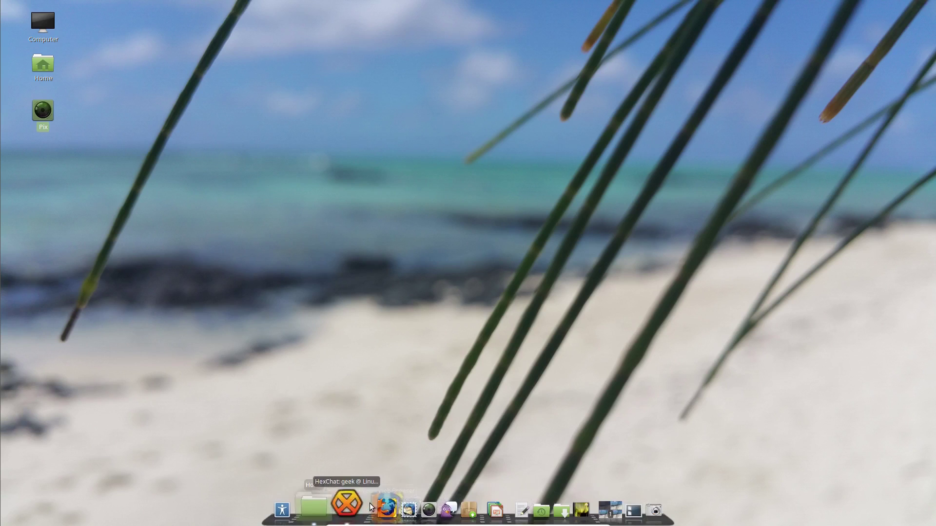
{"action": "left_click", "coordinate": [670, 205]}
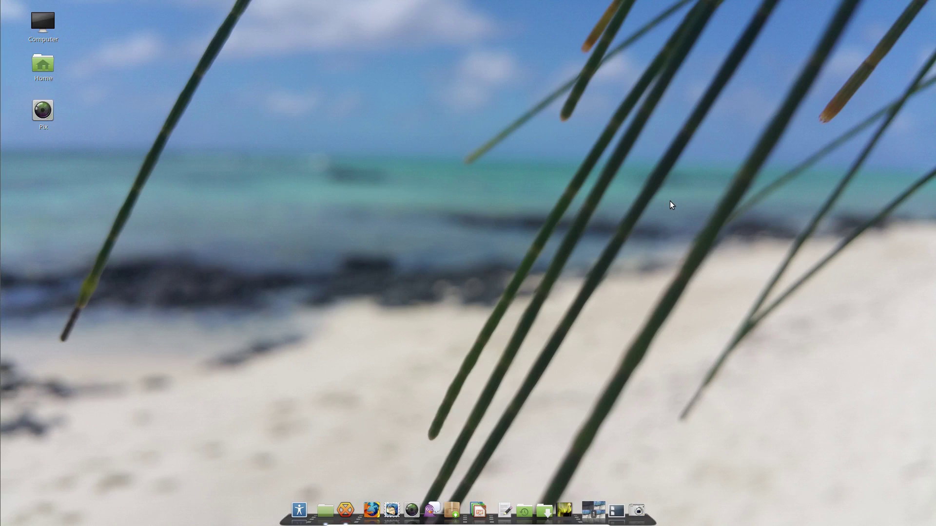